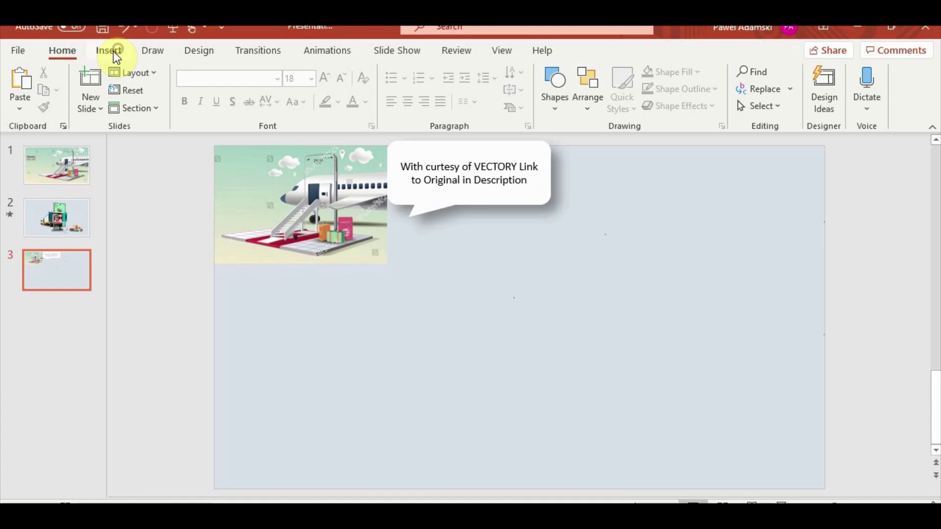
# - Trace a blue four-cornered freeform polygon across the right half of slide three
pyautogui.click(113, 51)
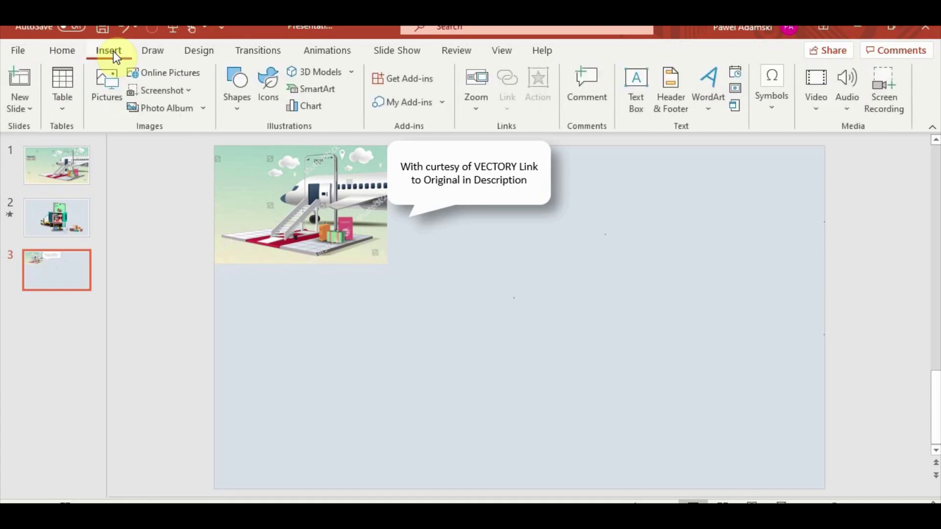
pyautogui.click(228, 109)
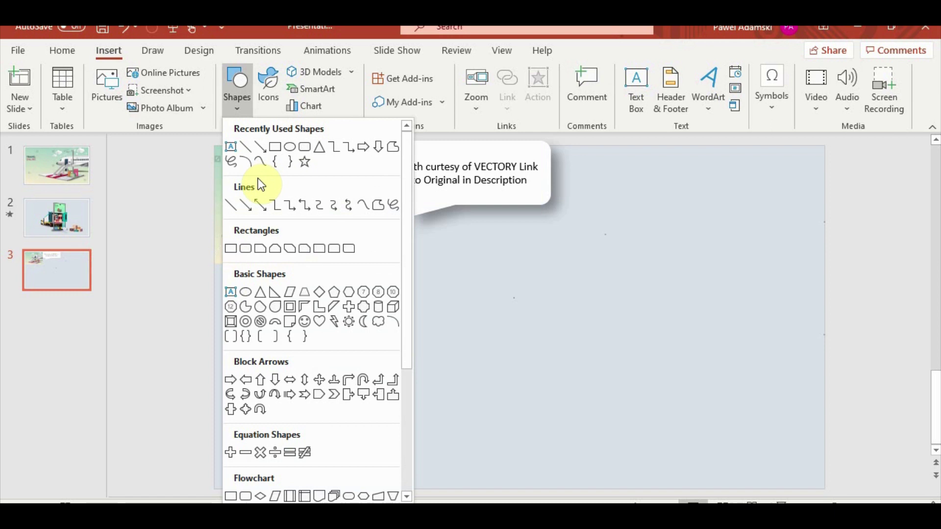
pyautogui.click(392, 147)
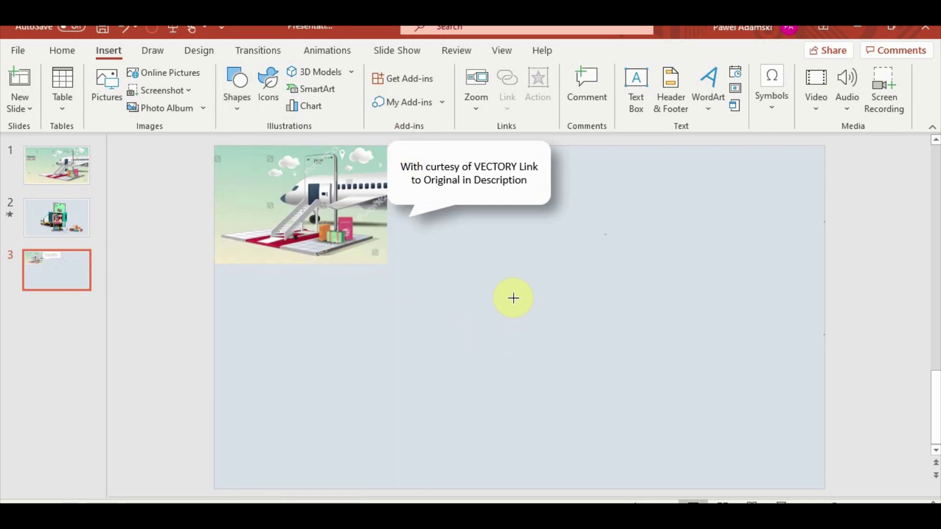
pyautogui.click(606, 234)
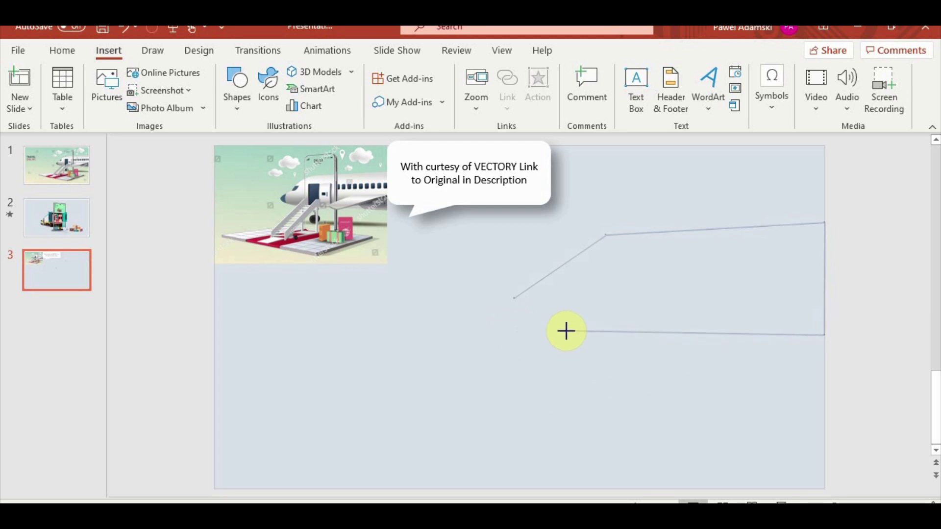
pyautogui.click(513, 298)
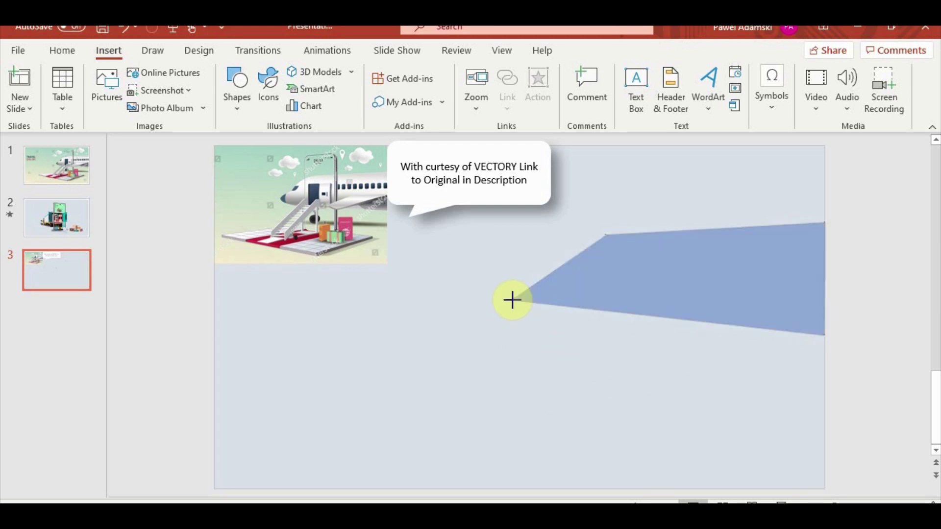
# - Put the blue shape into point editing and curve its upper-left edge
pyautogui.click(444, 370)
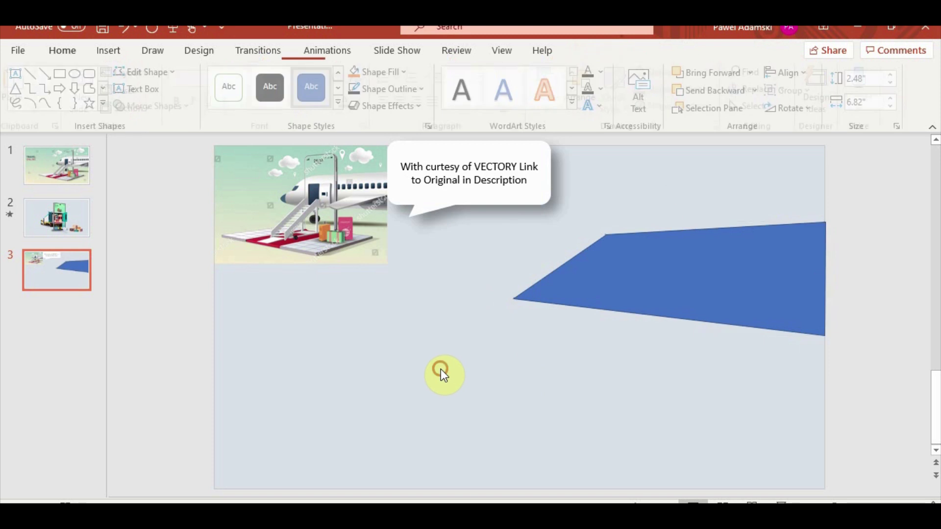
pyautogui.click(628, 291)
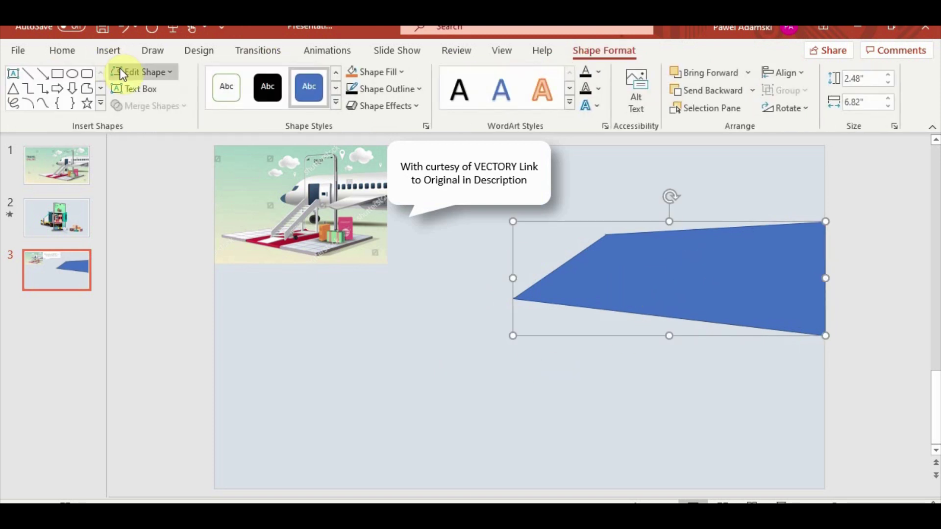
pyautogui.click(120, 72)
pyautogui.click(127, 117)
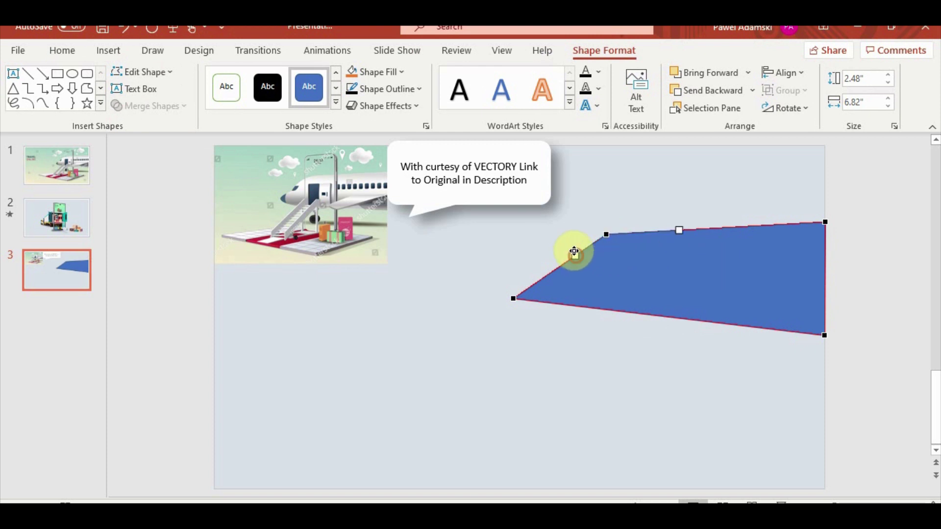
pyautogui.moveTo(576, 256); pyautogui.dragTo(558, 239)
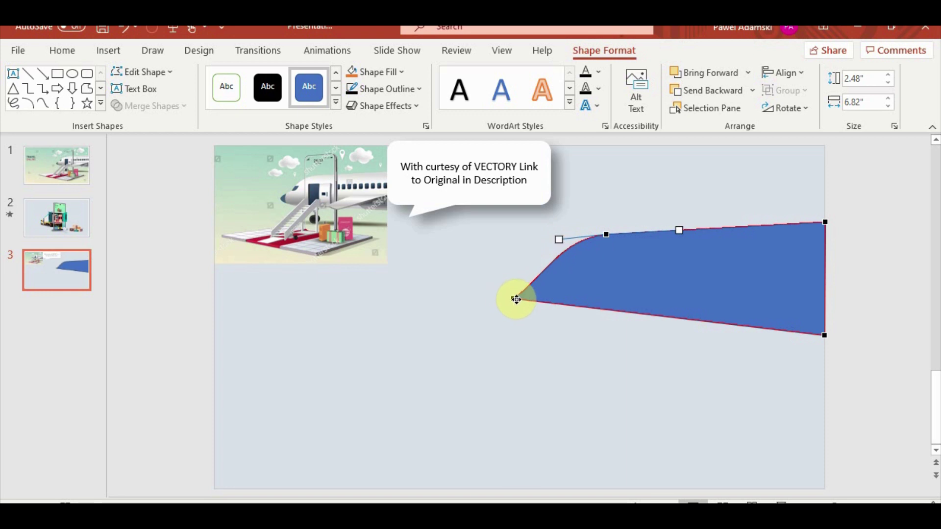
pyautogui.moveTo(545, 277); pyautogui.dragTo(567, 279)
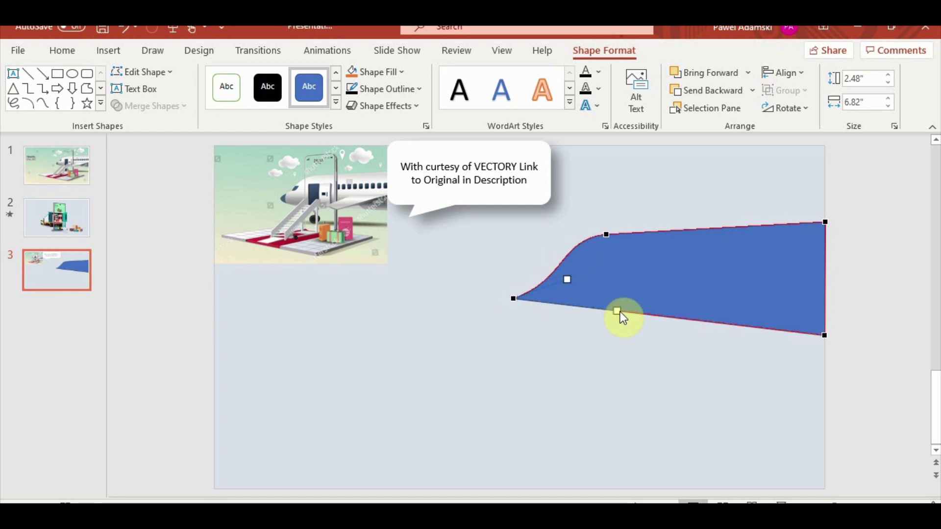
# - Curve the lower edge and round off the left tip and top-left corner
pyautogui.moveTo(617, 310); pyautogui.dragTo(561, 337)
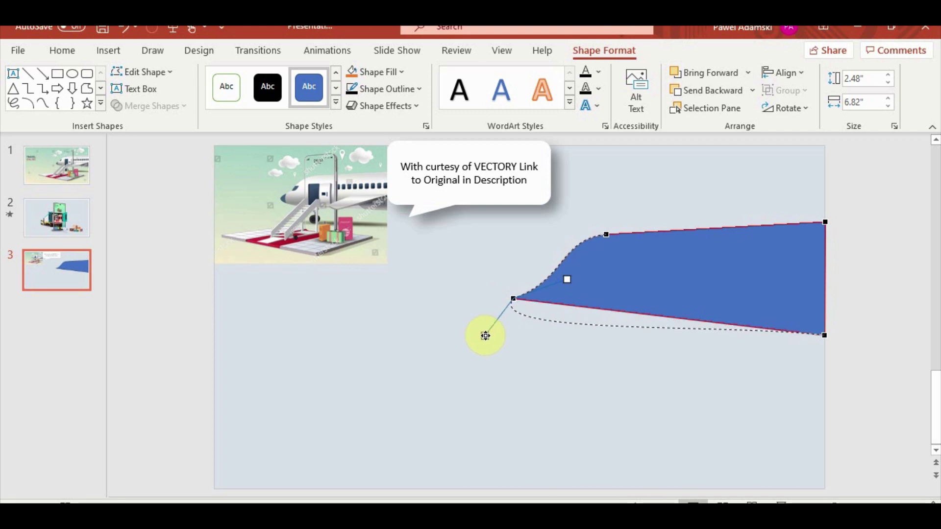
pyautogui.moveTo(487, 333); pyautogui.dragTo(496, 346)
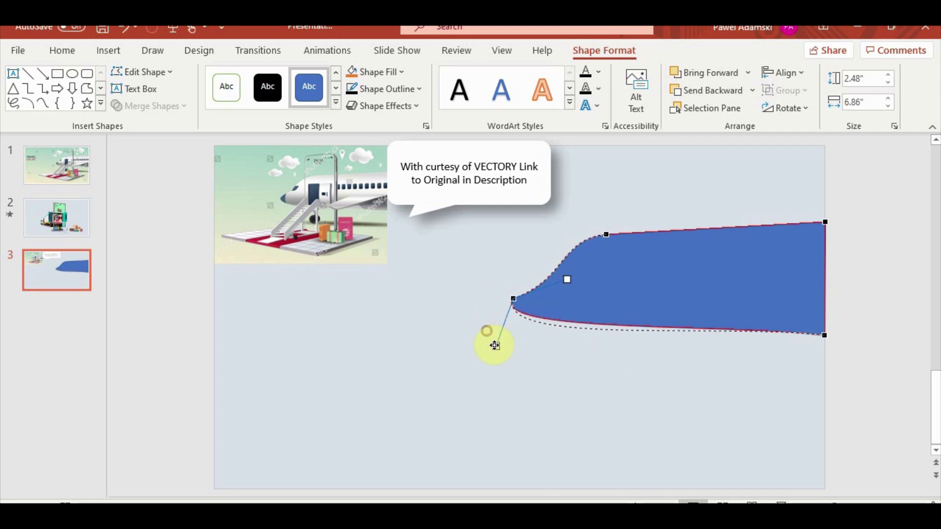
pyautogui.moveTo(569, 282); pyautogui.dragTo(525, 280)
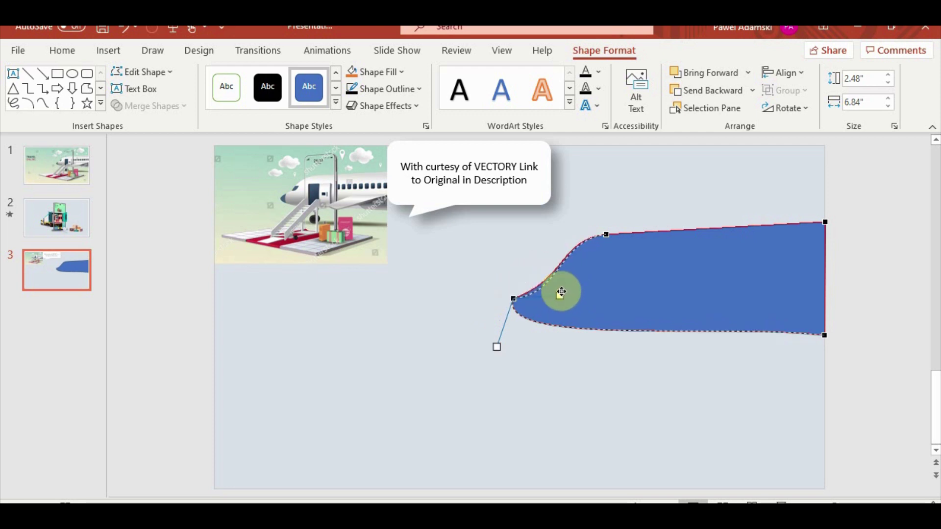
pyautogui.moveTo(523, 293); pyautogui.dragTo(549, 279)
pyautogui.click(606, 236)
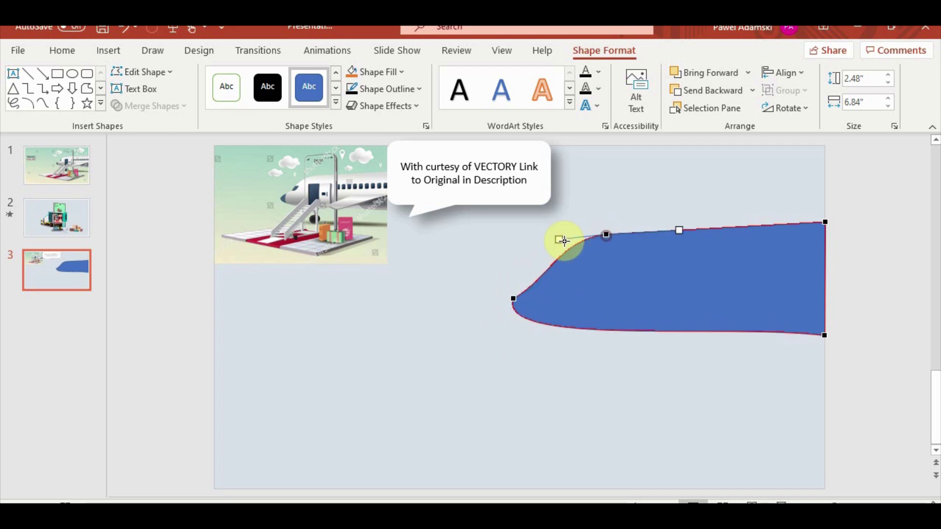
pyautogui.moveTo(562, 247)
pyautogui.mouseDown()
pyautogui.moveTo(521, 274)
pyautogui.moveTo(525, 284)
pyautogui.moveTo(569, 282)
pyautogui.mouseUp()
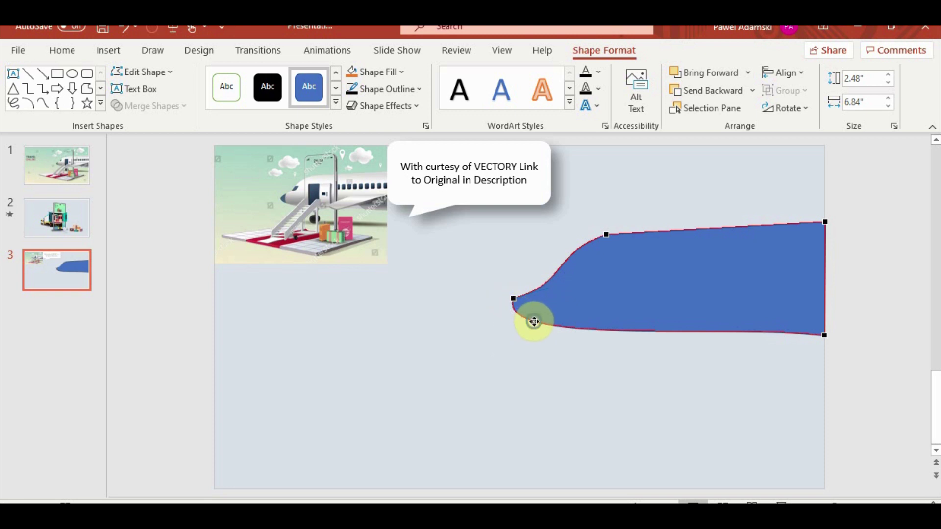
# - Add a point on the lower outline and delete the leftmost nose tip point
pyautogui.rightClick(534, 321)
pyautogui.click(555, 330)
pyautogui.rightClick(514, 299)
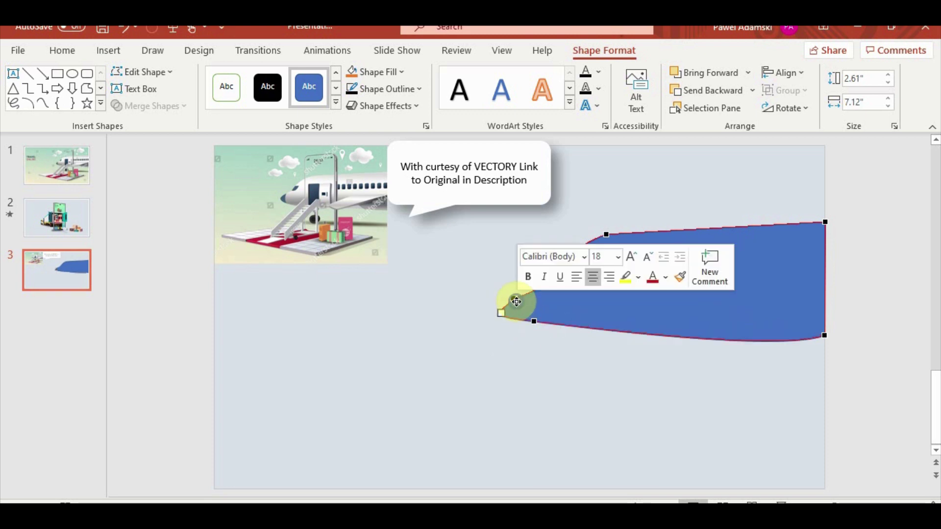
pyautogui.click(551, 335)
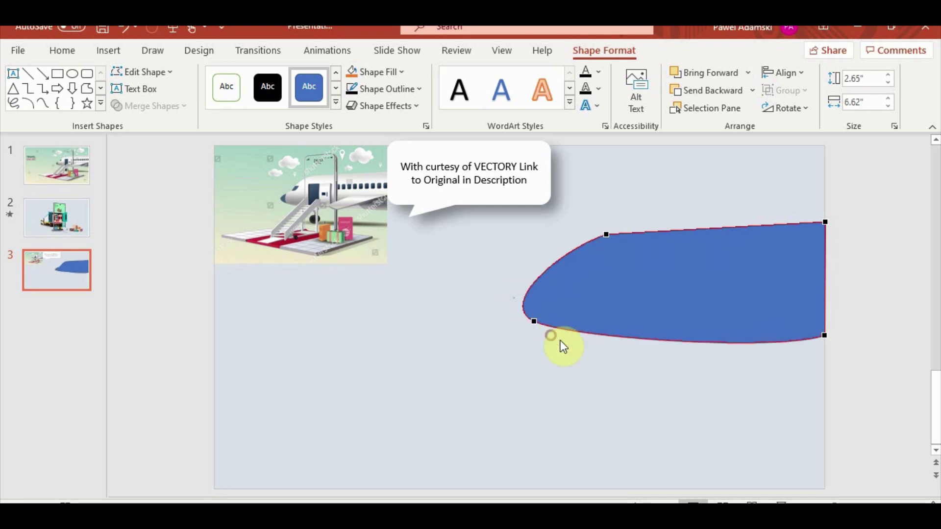
pyautogui.click(534, 321)
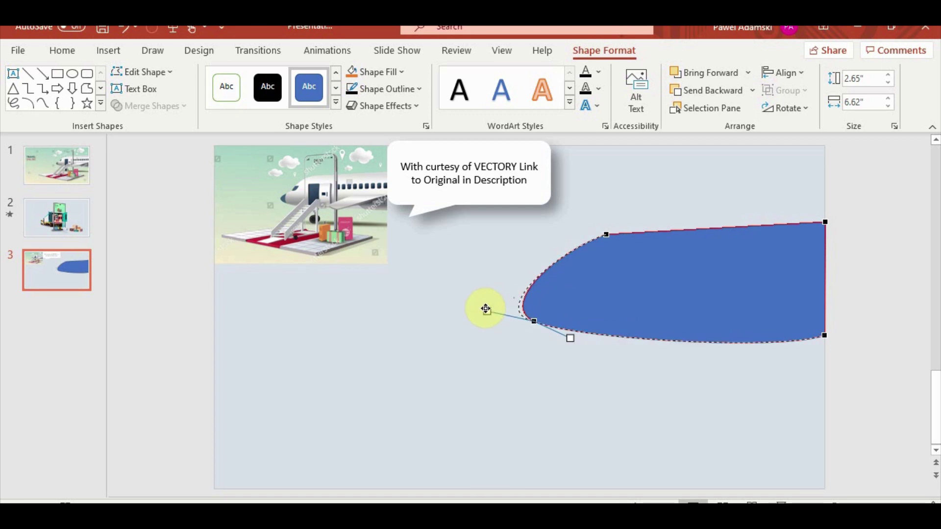
pyautogui.click(607, 233)
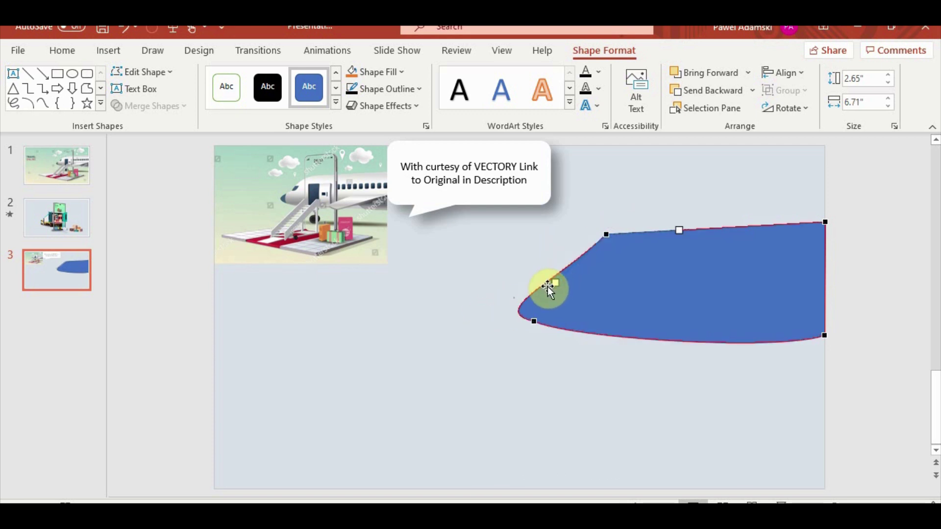
# - Add a point on the left curve and bend the top into an S-curve
pyautogui.rightClick(548, 287)
pyautogui.click(565, 298)
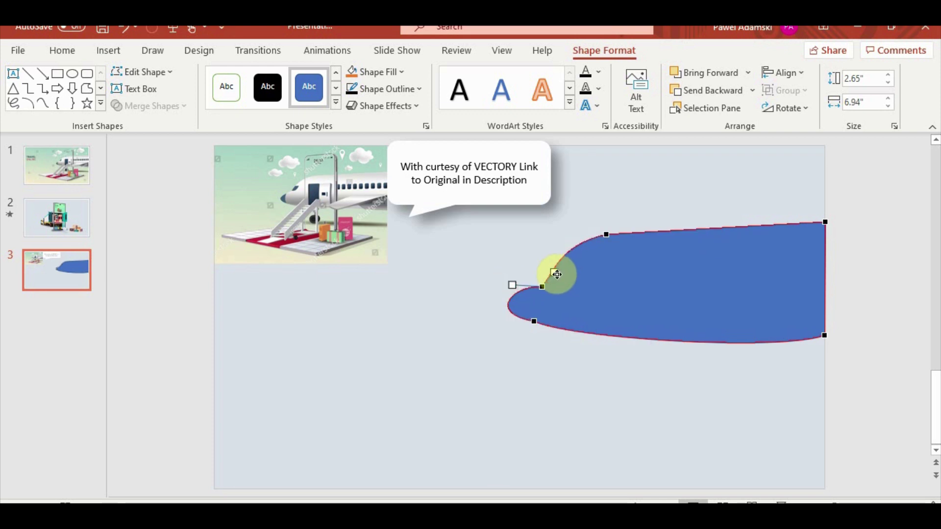
pyautogui.moveTo(554, 272); pyautogui.dragTo(571, 284)
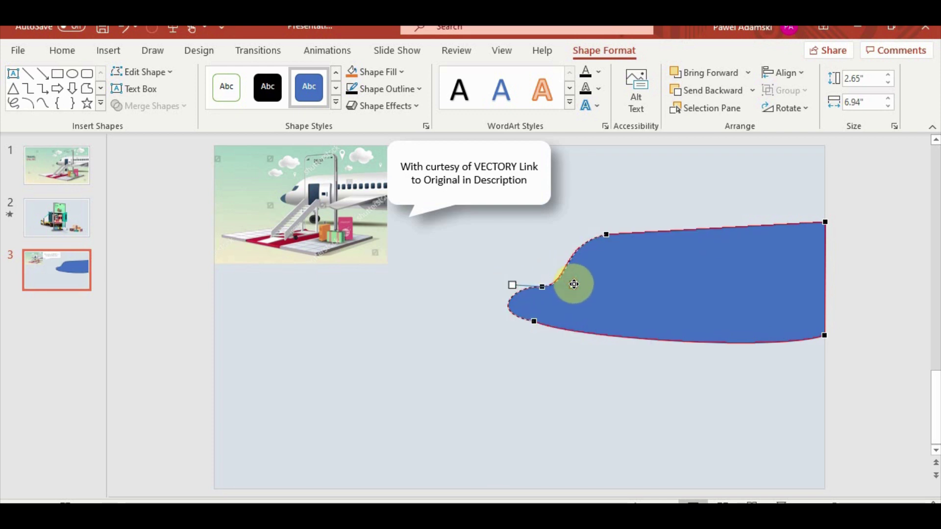
pyautogui.moveTo(576, 280); pyautogui.dragTo(575, 280)
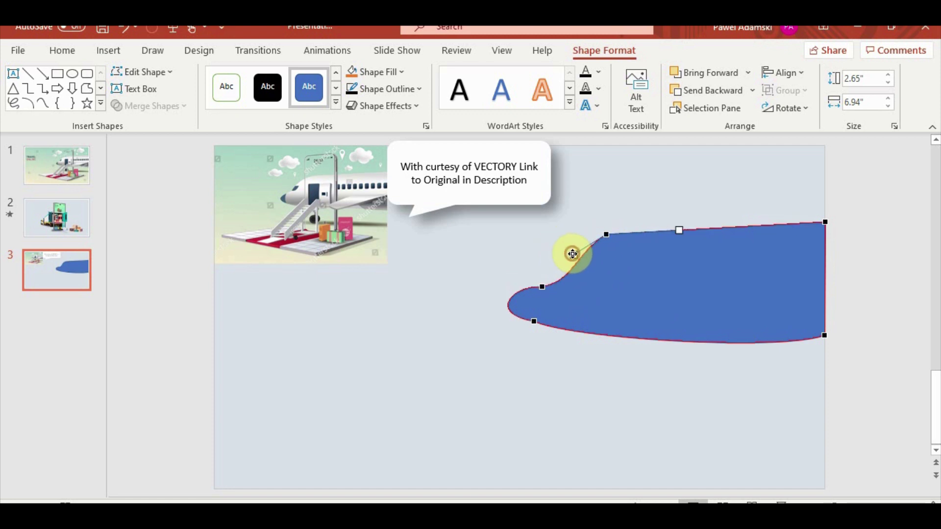
pyautogui.moveTo(575, 249); pyautogui.dragTo(576, 249)
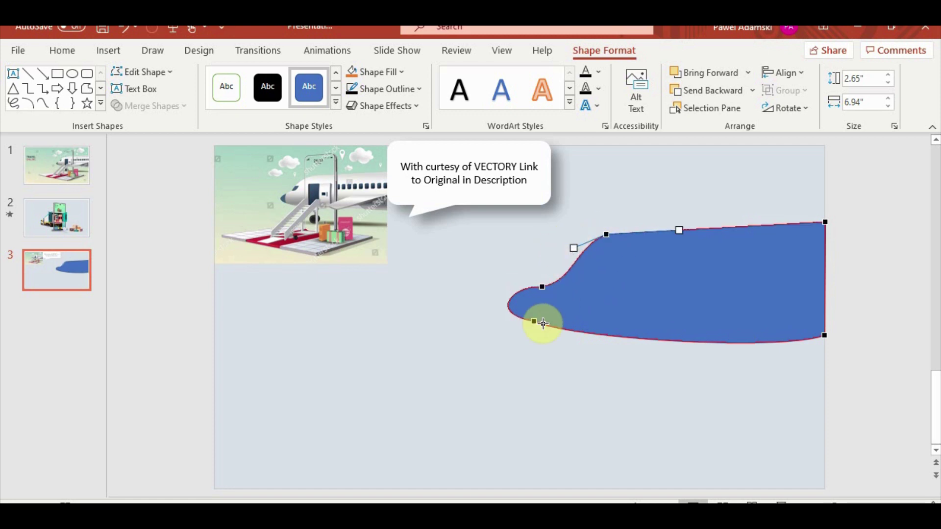
# - Reshape the nose's lower curve and straighten the bottom edge toward the right end
pyautogui.click(535, 322)
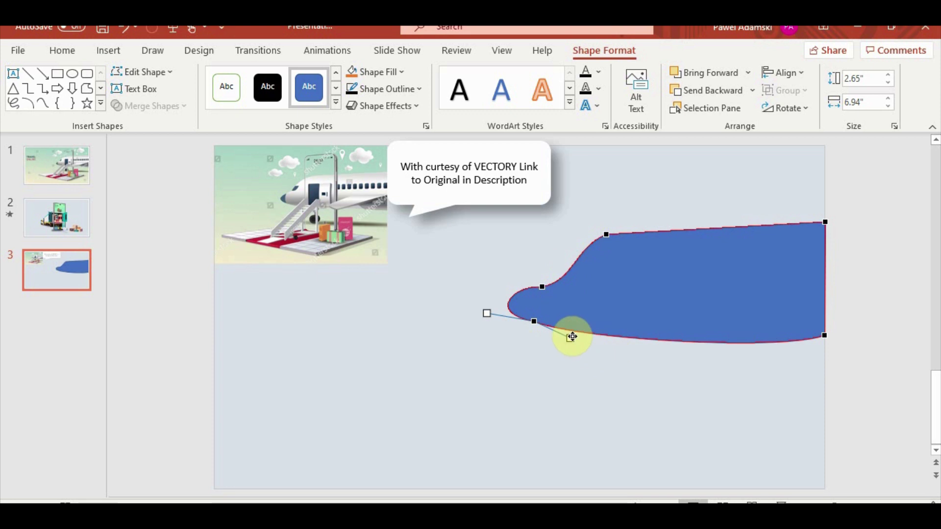
pyautogui.moveTo(572, 337); pyautogui.dragTo(582, 328)
pyautogui.click(824, 335)
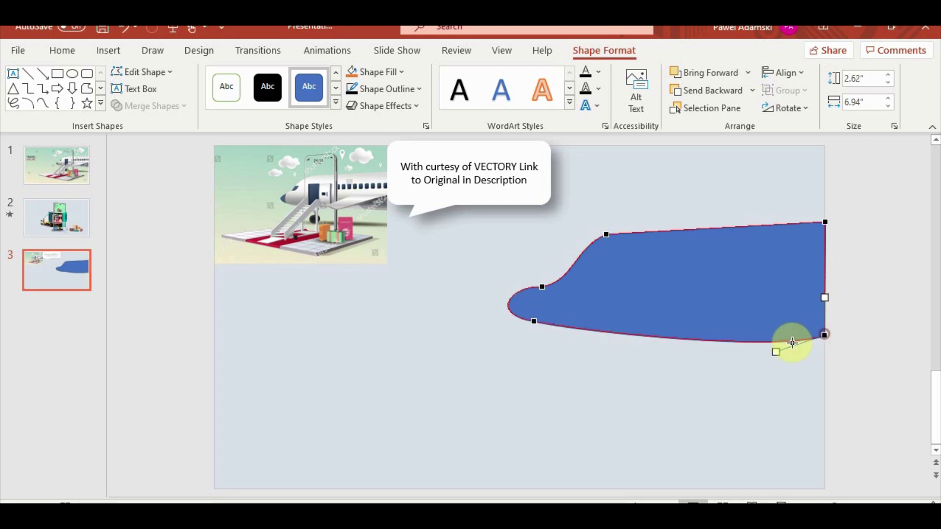
pyautogui.moveTo(774, 349); pyautogui.dragTo(770, 336)
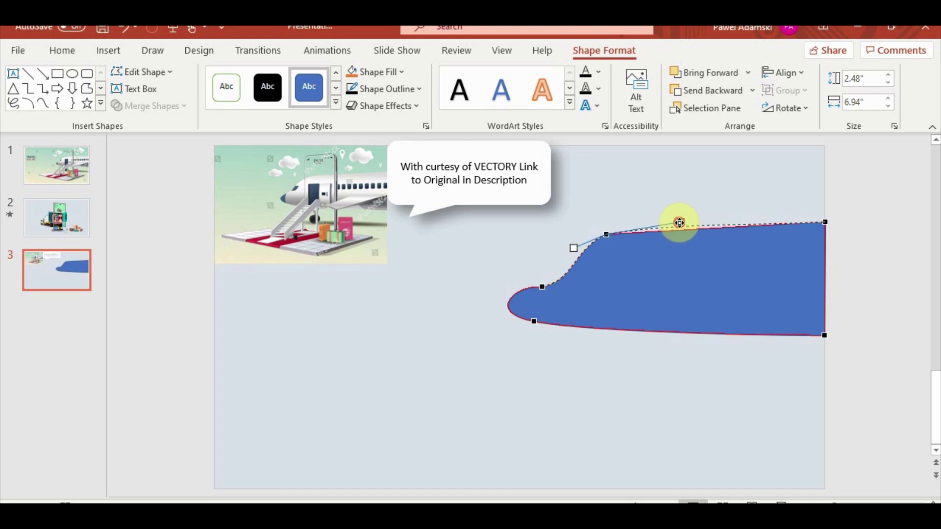
pyautogui.click(833, 378)
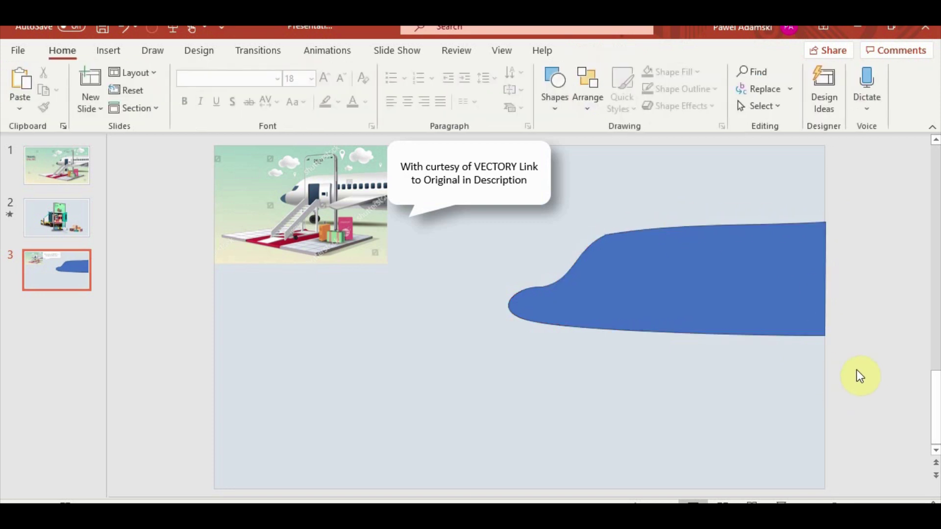
# - Paste the nose ellipse and pull it out to the left of the blue fuselage
pyautogui.keyDown('ctrl'); pyautogui.scroll(-5, 833, 357); pyautogui.keyUp('ctrl')
pyautogui.keyDown('ctrl'); pyautogui.scroll(-3, 670, 356); pyautogui.keyUp('ctrl')
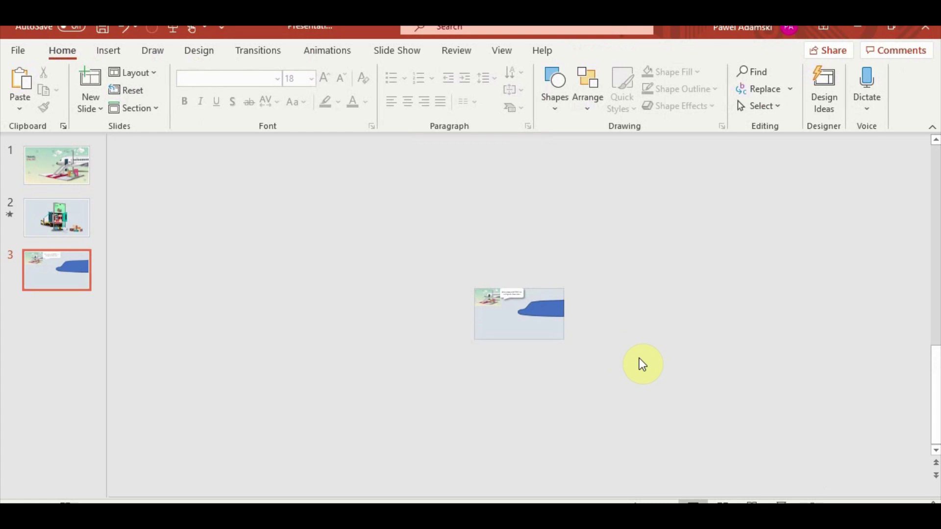
pyautogui.hotkey('ctrl', 'v')
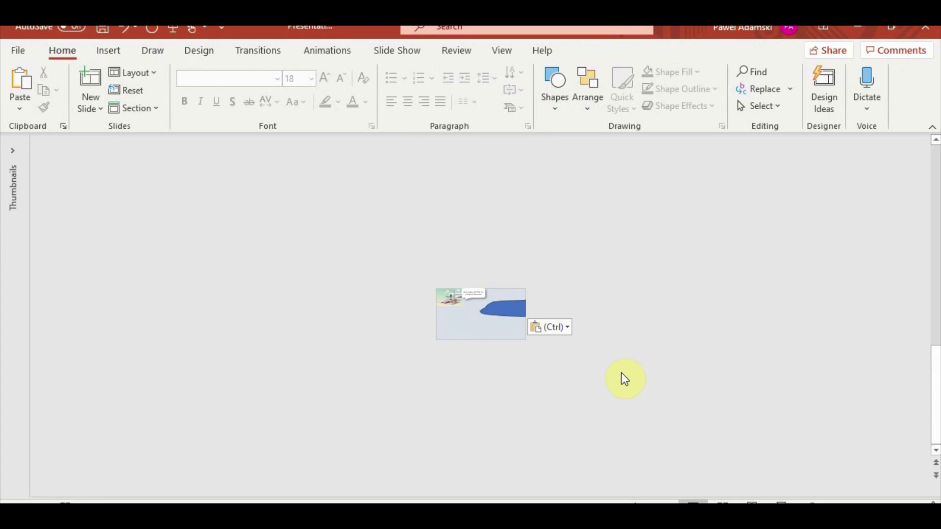
pyautogui.keyDown('ctrl'); pyautogui.scroll(1, 622, 373); pyautogui.keyUp('ctrl')
pyautogui.keyDown('ctrl'); pyautogui.scroll(2, 622, 373); pyautogui.keyUp('ctrl')
pyautogui.keyDown('ctrl'); pyautogui.scroll(4, 622, 374); pyautogui.keyUp('ctrl')
pyautogui.keyDown('ctrl'); pyautogui.scroll(1, 621, 372); pyautogui.keyUp('ctrl')
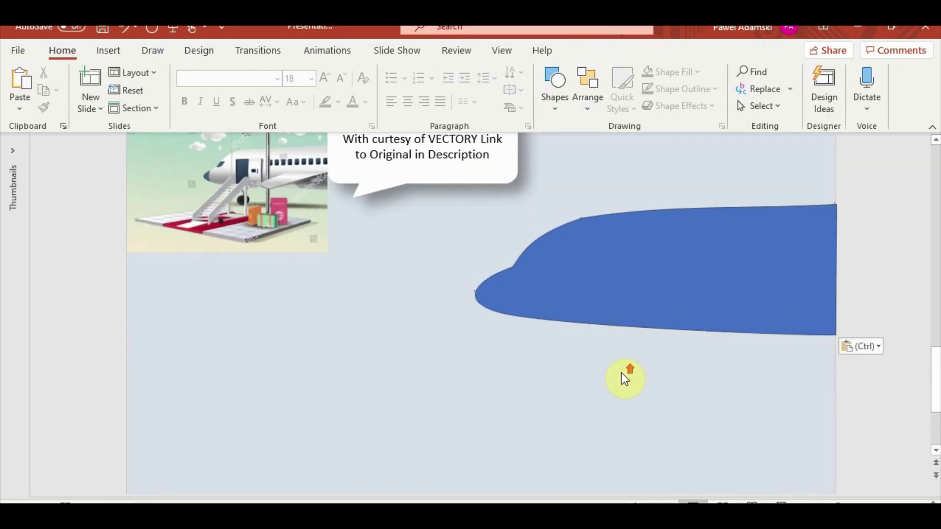
pyautogui.keyDown('ctrl'); pyautogui.scroll(-1, 621, 372); pyautogui.keyUp('ctrl')
pyautogui.keyDown('ctrl'); pyautogui.scroll(-1, 621, 372); pyautogui.keyUp('ctrl')
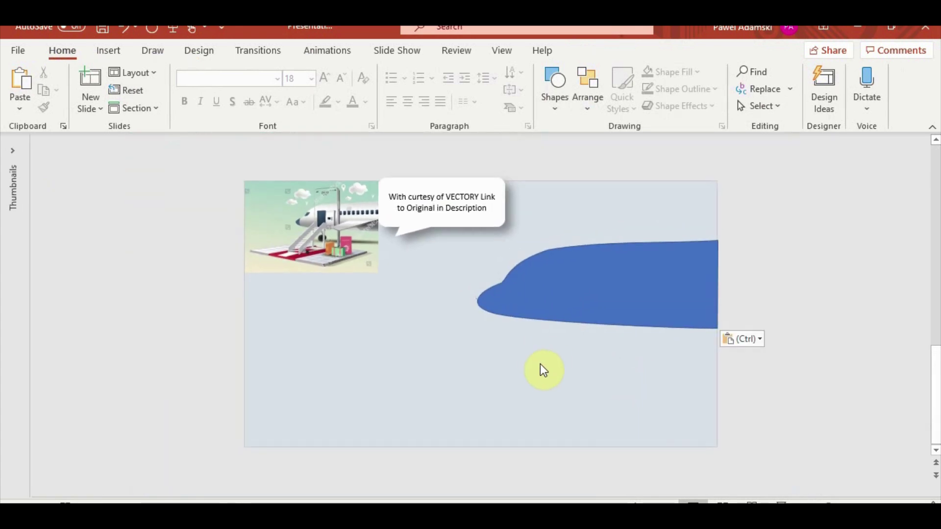
pyautogui.keyDown('ctrl'); pyautogui.scroll(2, 500, 330); pyautogui.keyUp('ctrl')
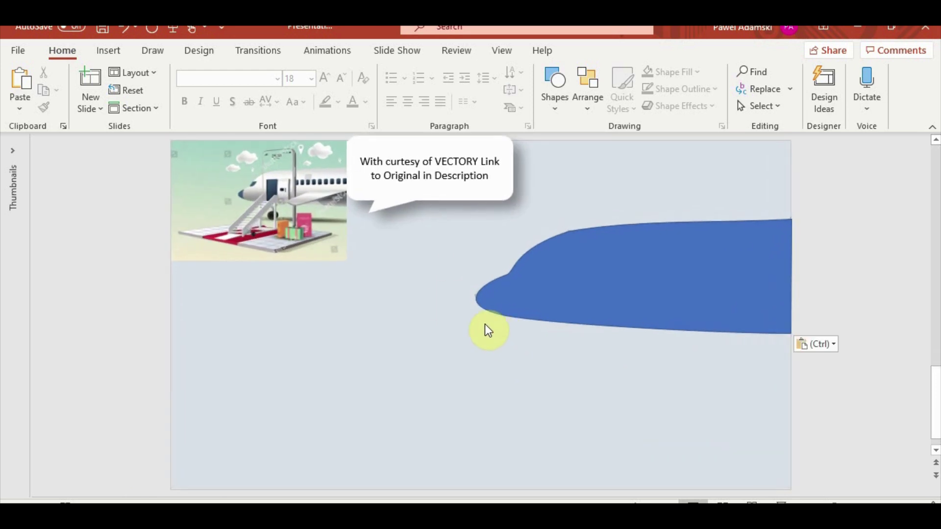
pyautogui.click(642, 283)
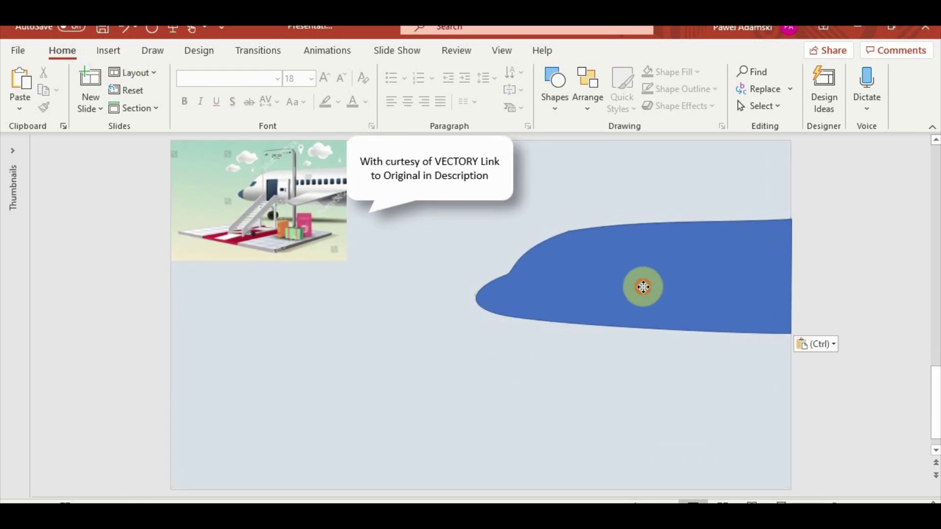
pyautogui.moveTo(659, 283); pyautogui.dragTo(516, 289)
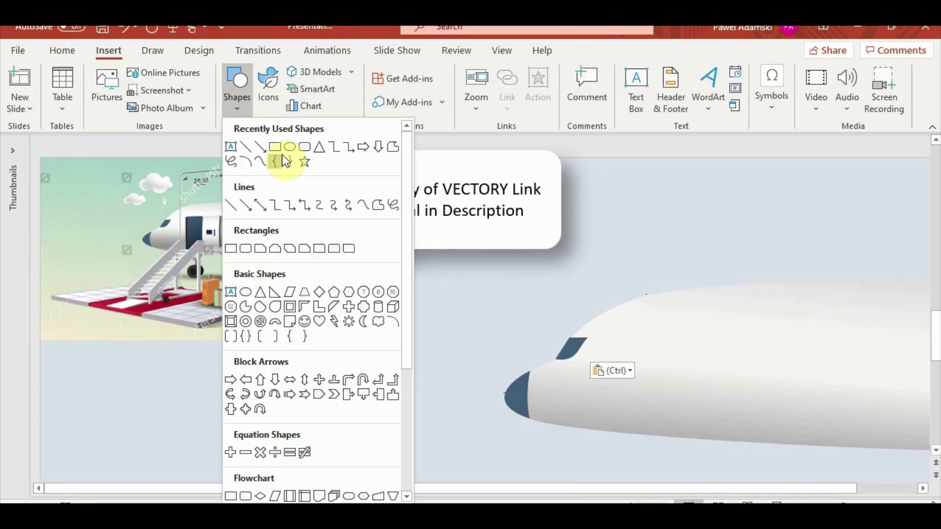
# - Draw the cabin door outline on the fuselage as a closed freeform shape
pyautogui.click(279, 157)
pyautogui.moveTo(692, 341); pyautogui.dragTo(634, 440)
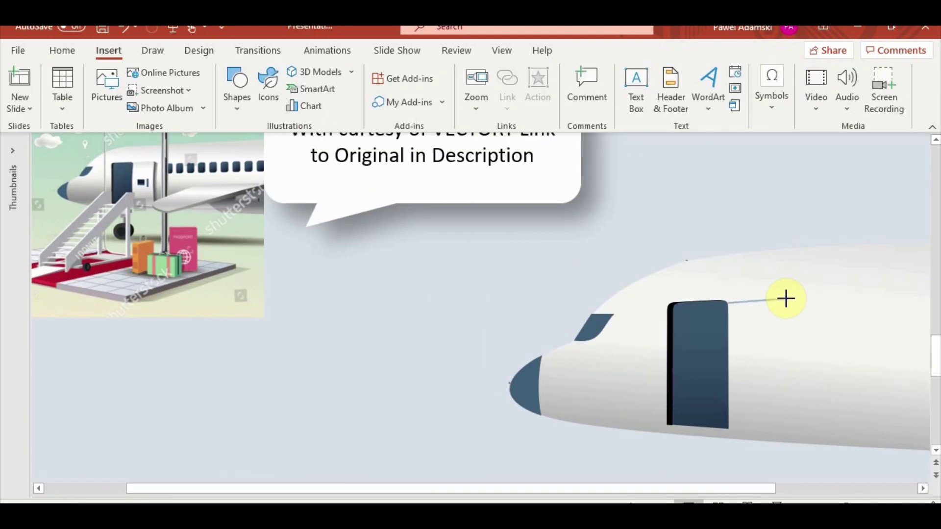
pyautogui.click(785, 298)
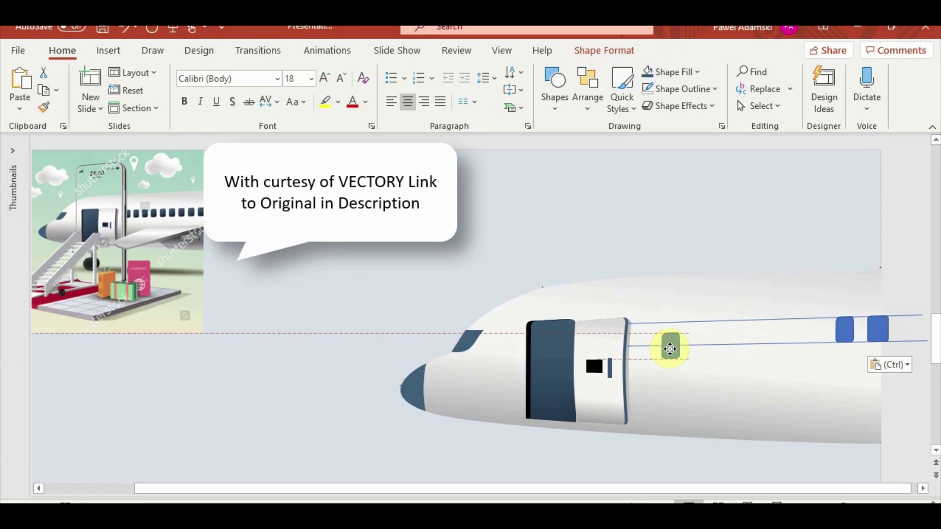
# - Paste more window copies and place one along the fuselage
pyautogui.hotkey('ctrl', 'v')
pyautogui.moveTo(787, 327); pyautogui.dragTo(683, 332)
pyautogui.hotkey('ctrl', 'v')
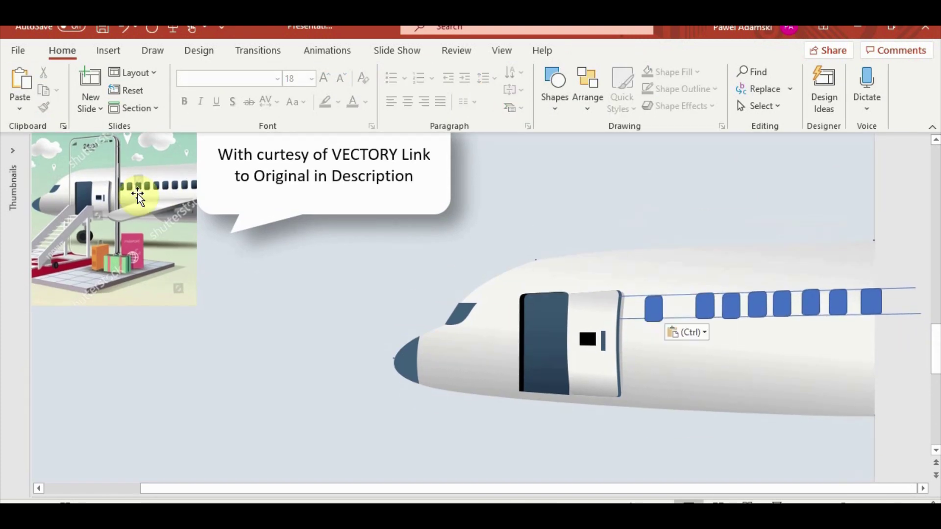
# - Select every cabin window in the row for even distribution and recolouring
pyautogui.click(587, 93)
pyautogui.click(235, 328)
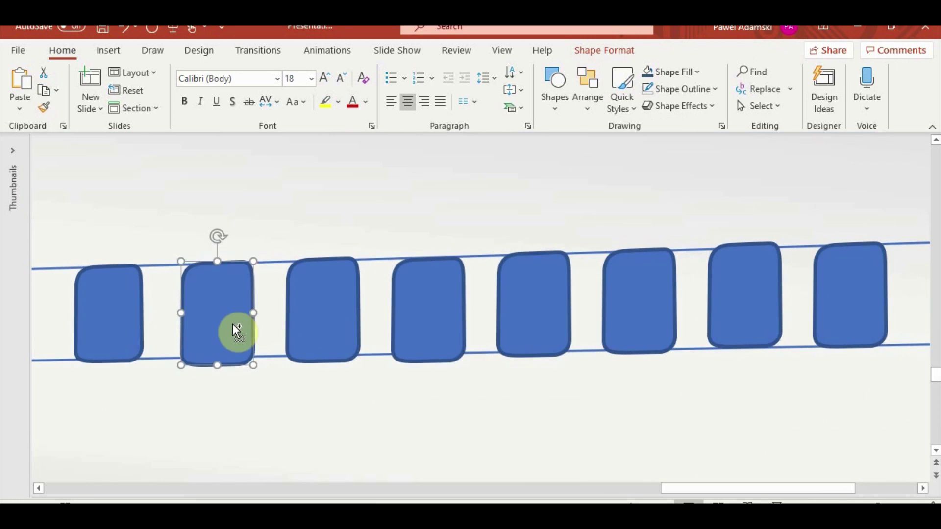
pyautogui.click(342, 343)
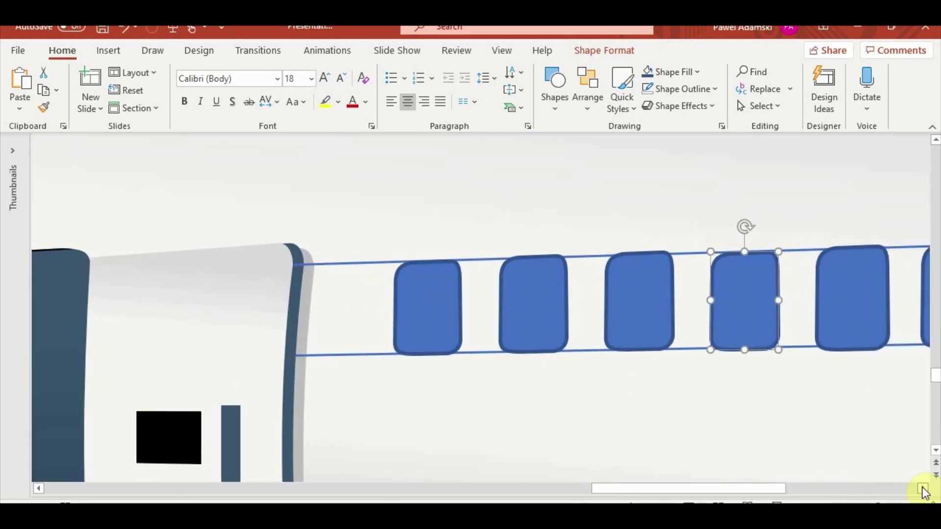
pyautogui.click(494, 318)
pyautogui.click(724, 283)
pyautogui.keyDown('shift'); pyautogui.click(567, 315); pyautogui.keyUp('shift')
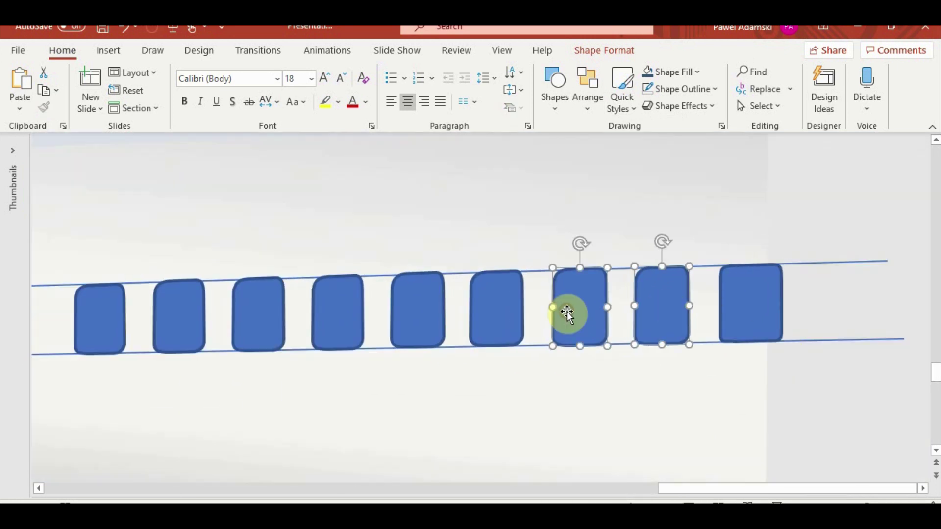
pyautogui.click(252, 324)
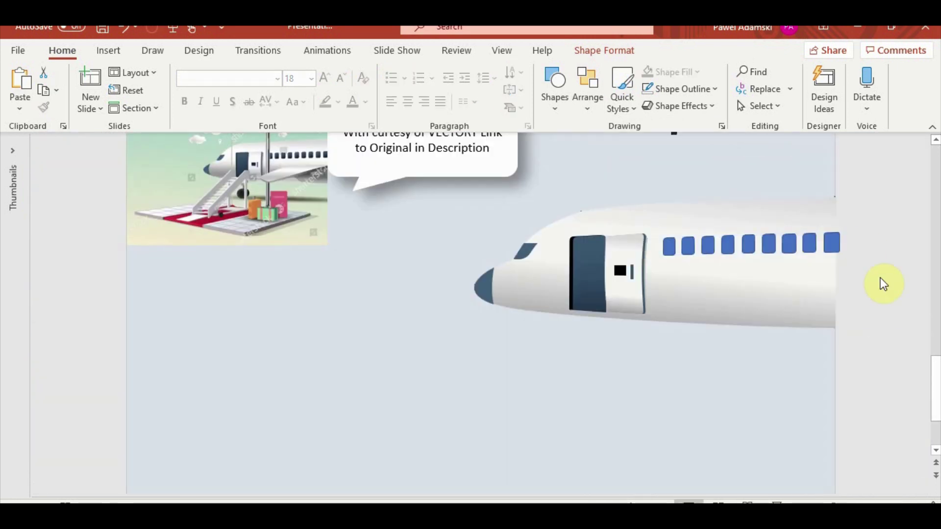
pyautogui.click(605, 50)
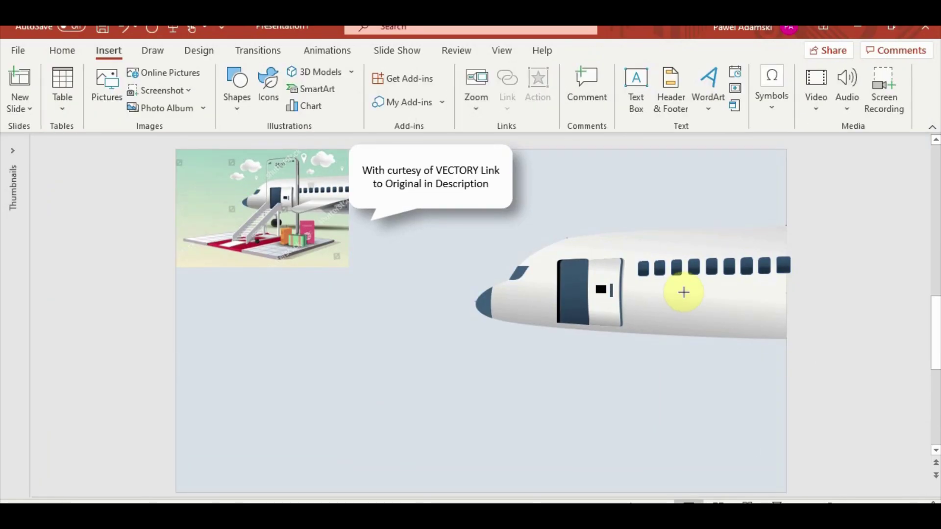
# - Close the wing outline and curve its left end along the door edge
pyautogui.click(644, 336)
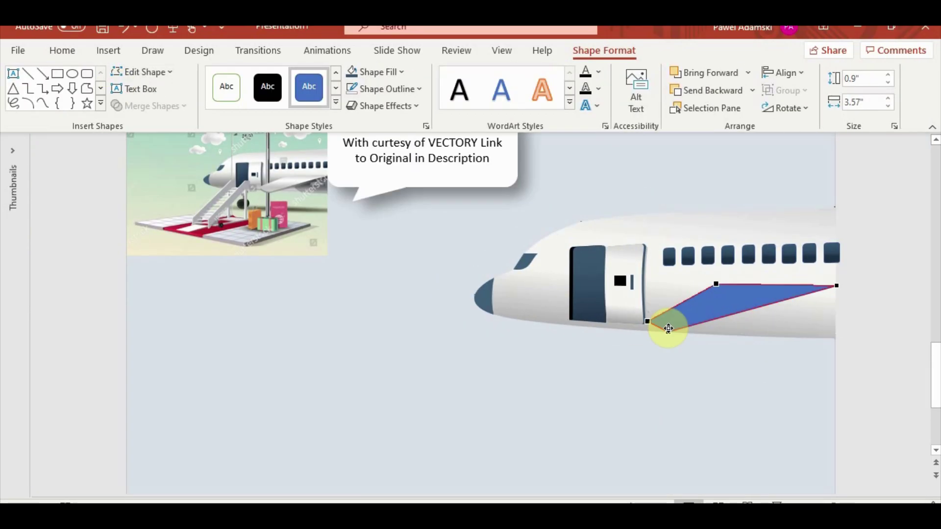
pyautogui.moveTo(647, 323); pyautogui.dragTo(668, 319)
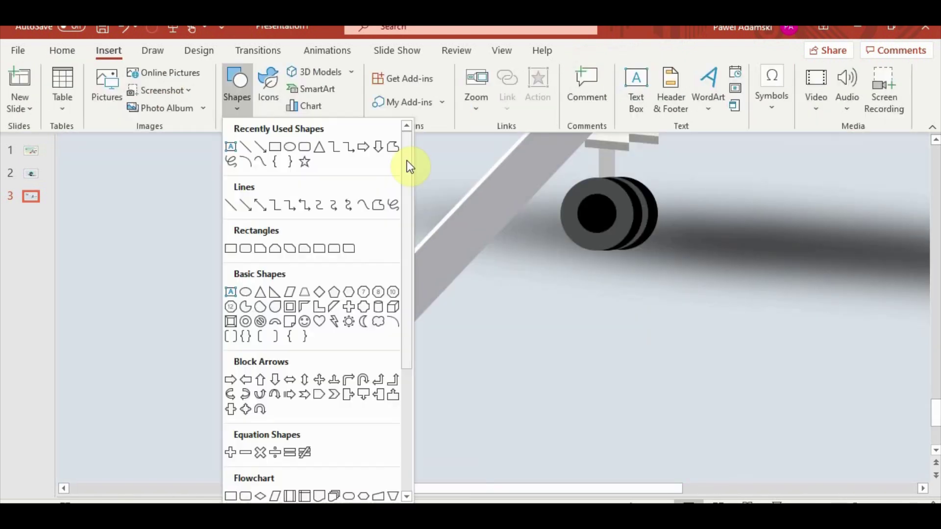
# - Draw the second thin stair rail and edit the step shape's points
pyautogui.click(240, 110)
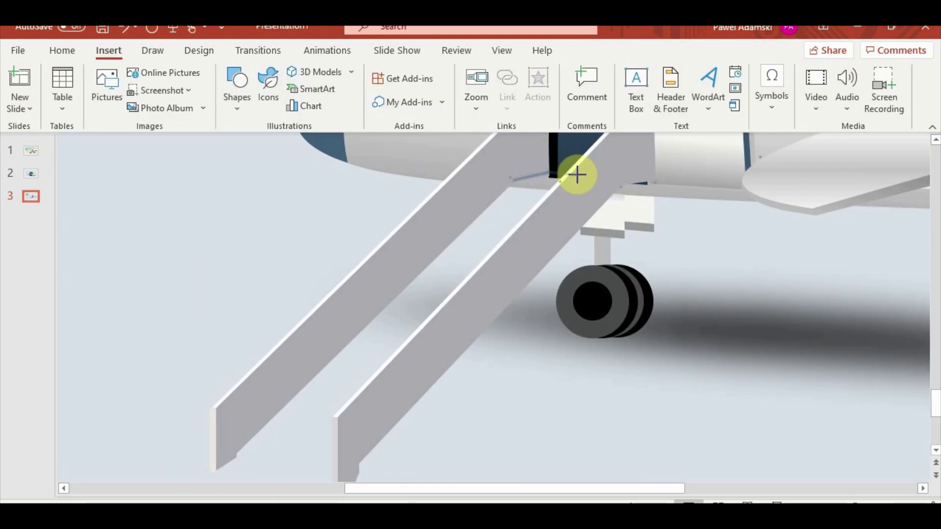
pyautogui.click(577, 174)
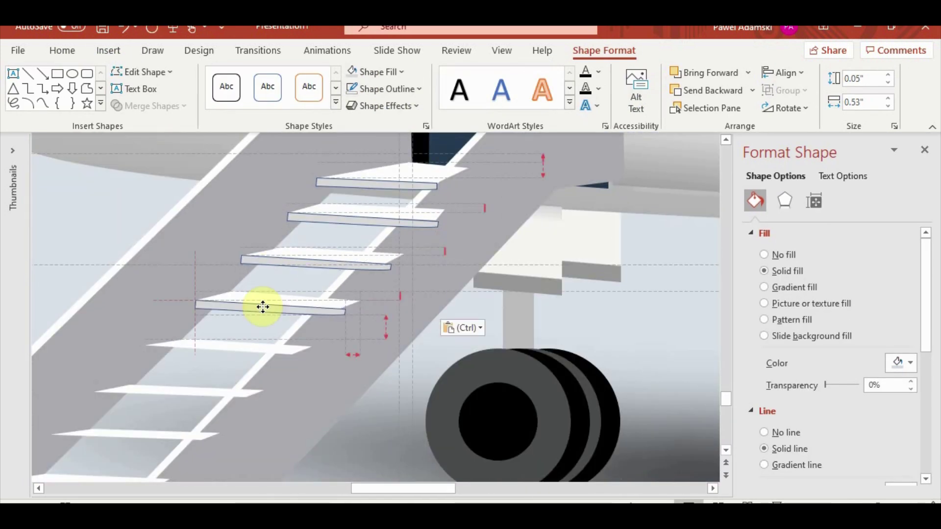
pyautogui.click(143, 72)
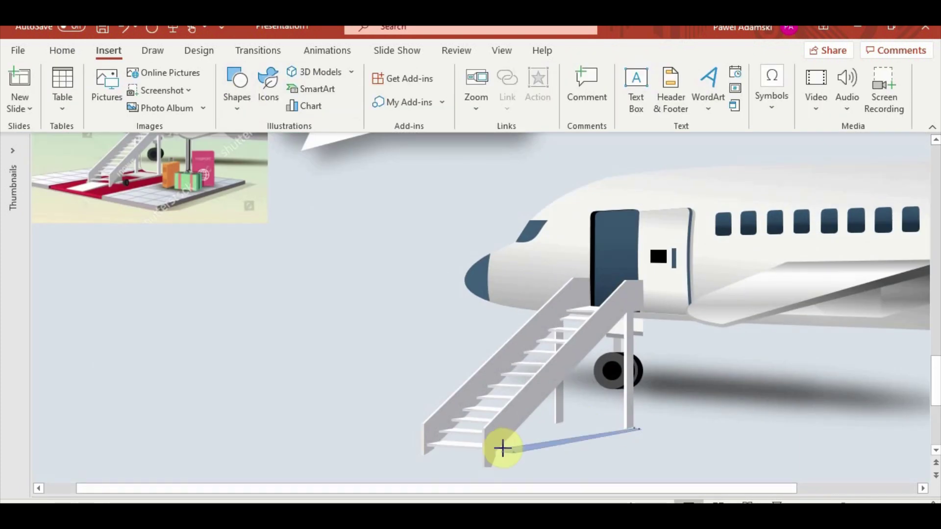
# - Finish the stair base bar and four-sided landing shape, then select the sliver shape
pyautogui.click(502, 448)
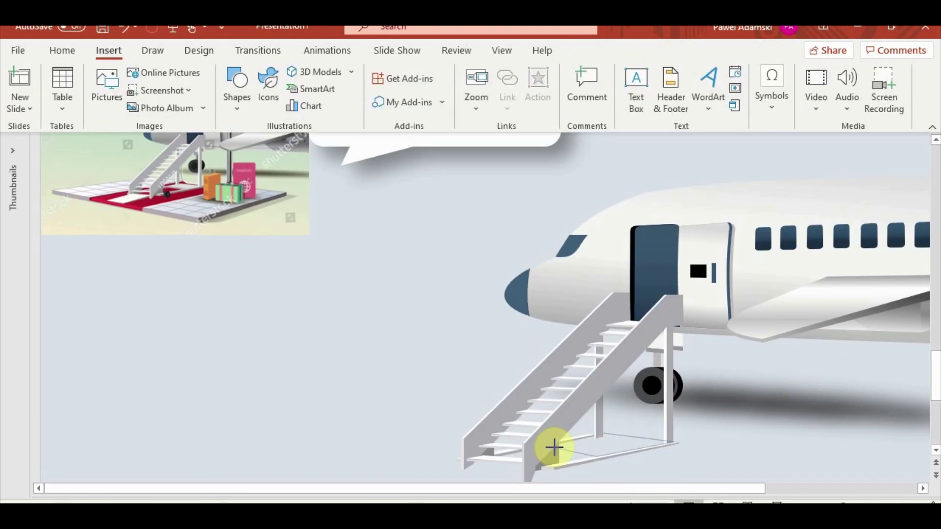
pyautogui.click(554, 447)
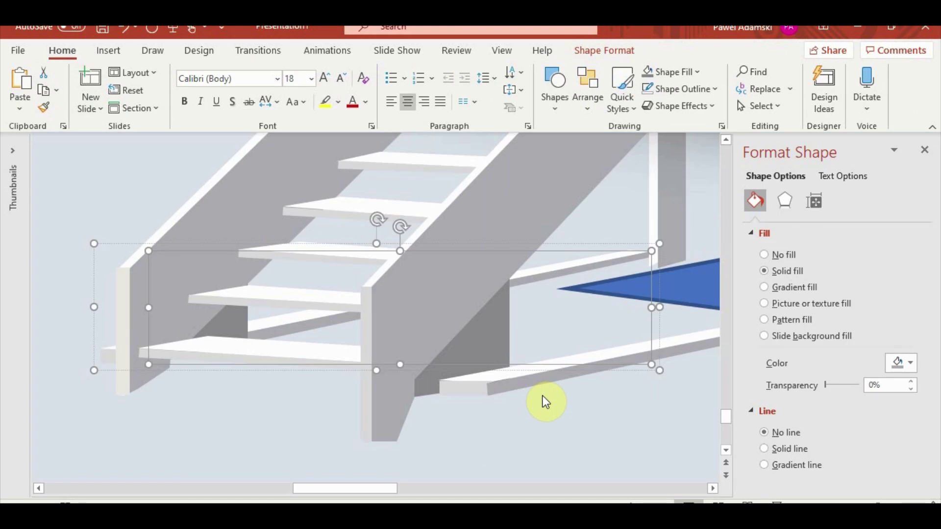
pyautogui.click(604, 51)
pyautogui.click(399, 88)
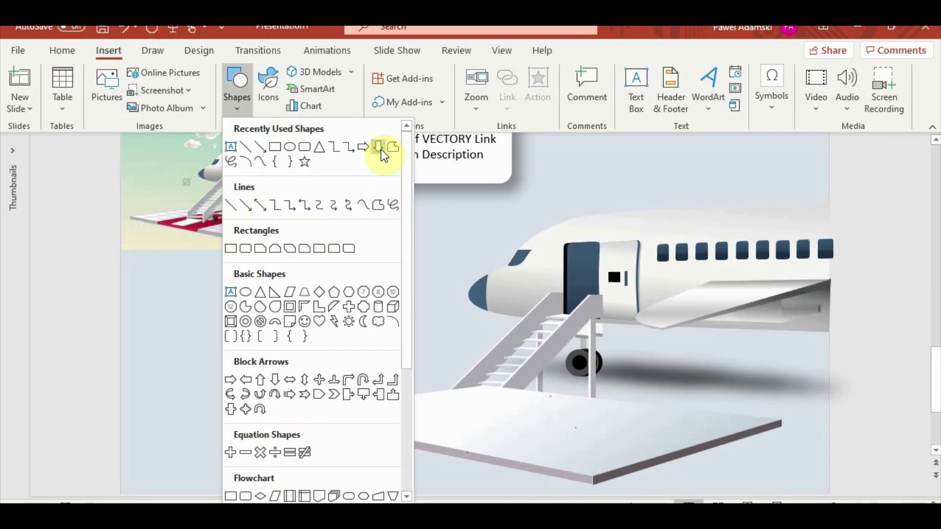
# - Draw the red carpet and give the platform grid lines a dark gradient stop
pyautogui.click(381, 149)
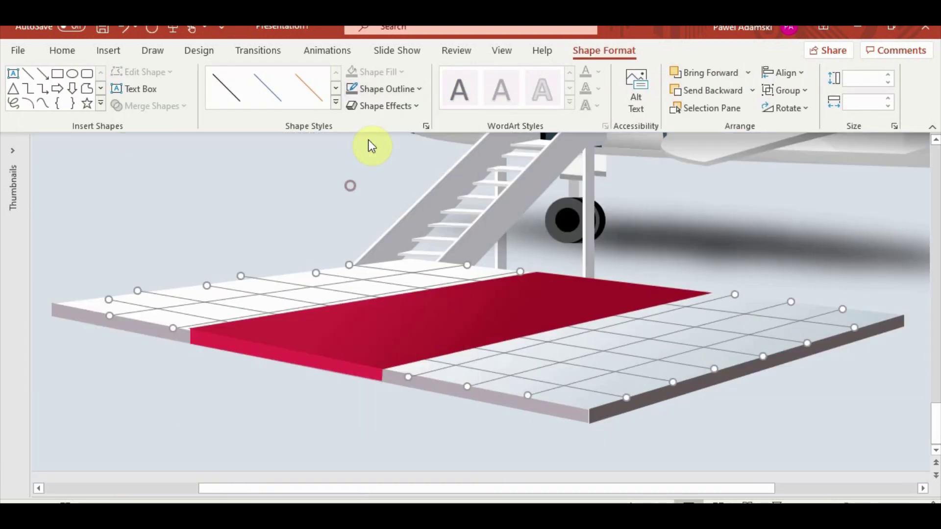
pyautogui.click(426, 126)
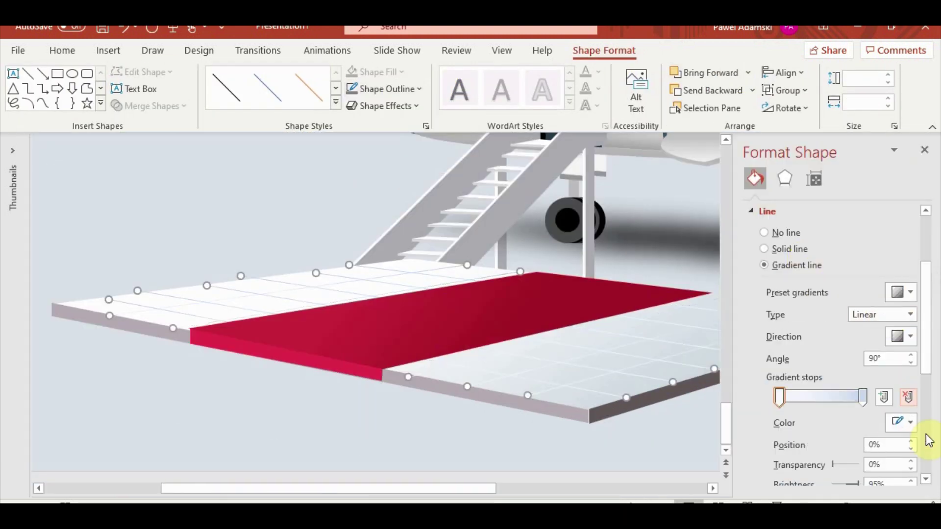
pyautogui.click(901, 422)
pyautogui.click(826, 260)
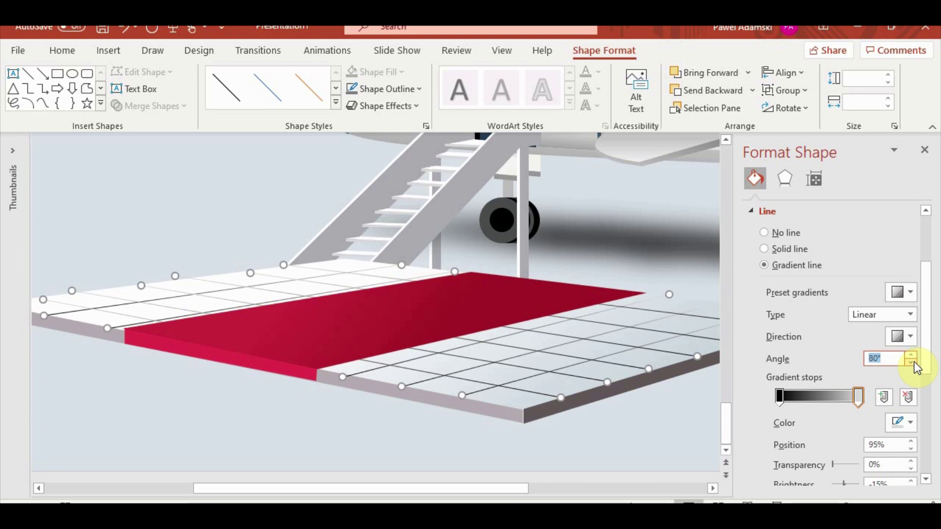
pyautogui.click(928, 154)
# - Finish the platform's dark-grey side panel and select the whole platform group
pyautogui.keyDown('ctrl'); pyautogui.scroll(5, 445, 471); pyautogui.keyUp('ctrl')
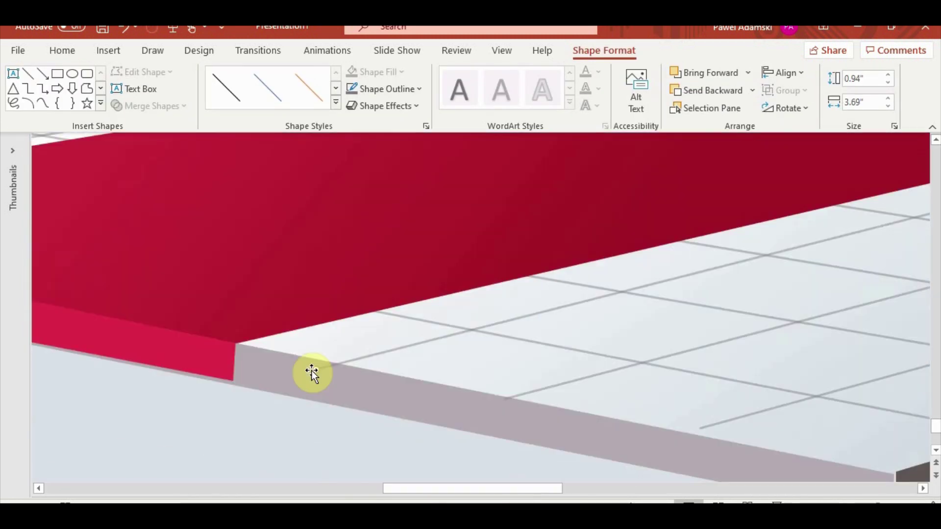
pyautogui.doubleClick(310, 372)
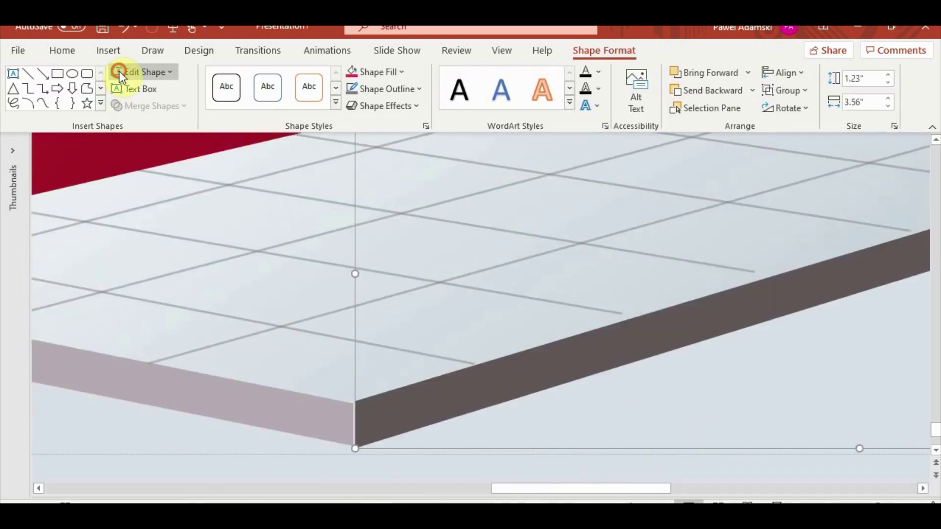
pyautogui.keyDown('ctrl'); pyautogui.scroll(-3, 757, 284); pyautogui.keyUp('ctrl')
pyautogui.keyDown('ctrl'); pyautogui.scroll(-3, 685, 336); pyautogui.keyUp('ctrl')
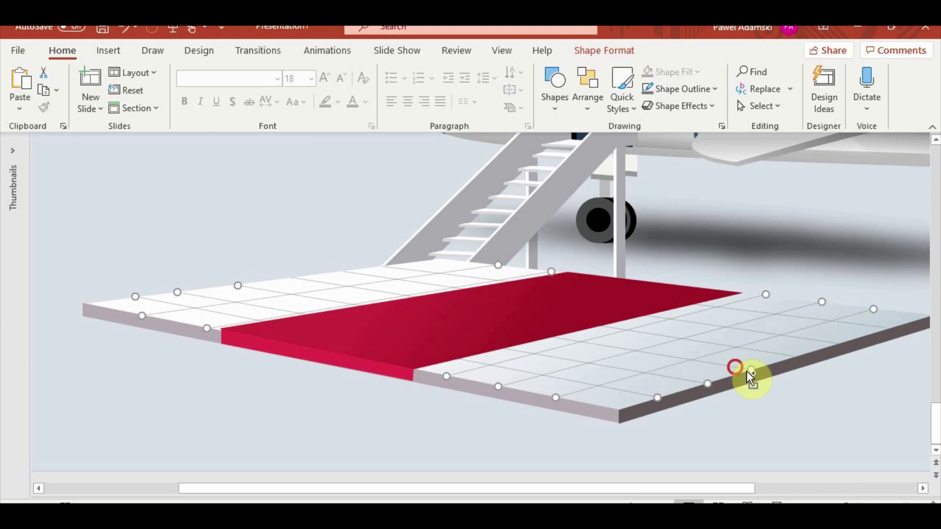
pyautogui.click(420, 380)
pyautogui.keyDown('ctrl'); pyautogui.scroll(-3, 420, 380); pyautogui.keyUp('ctrl')
# - Bring the red carpet in front of the platform and select the luggage boxes as a group
pyautogui.click(719, 72)
pyautogui.click(109, 50)
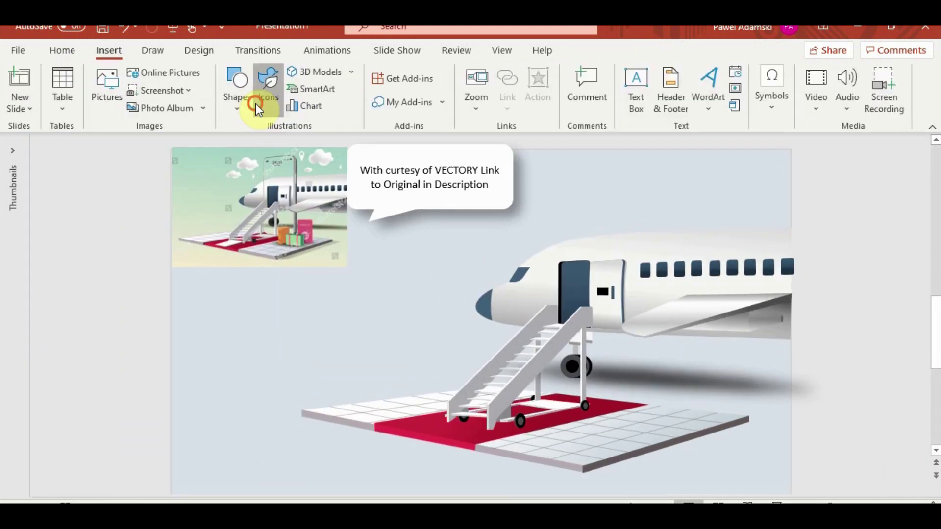
pyautogui.keyDown('ctrl'); pyautogui.scroll(3, 223, 329); pyautogui.keyUp('ctrl')
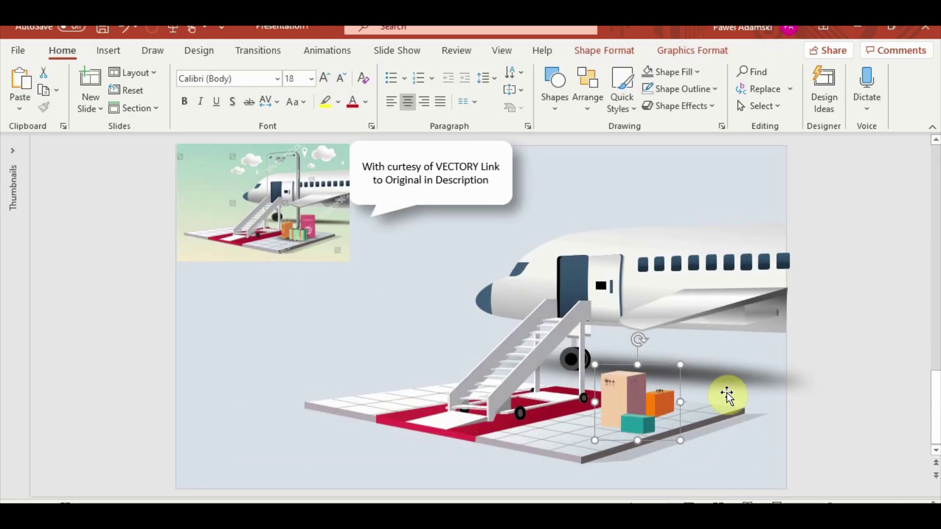
pyautogui.click(653, 422)
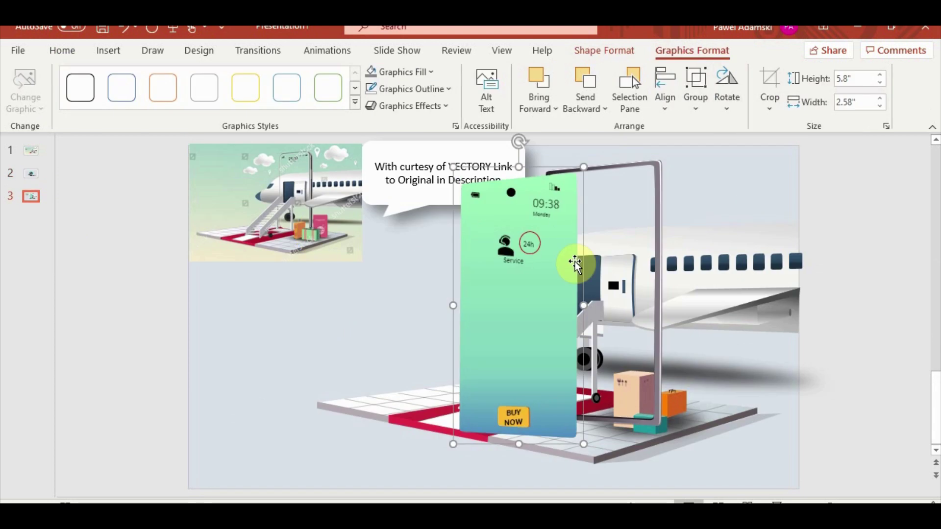
# - Place the phone-screen graphic beside the frame and move the BUY NOW button up near the clock
pyautogui.moveTo(571, 263); pyautogui.dragTo(787, 206)
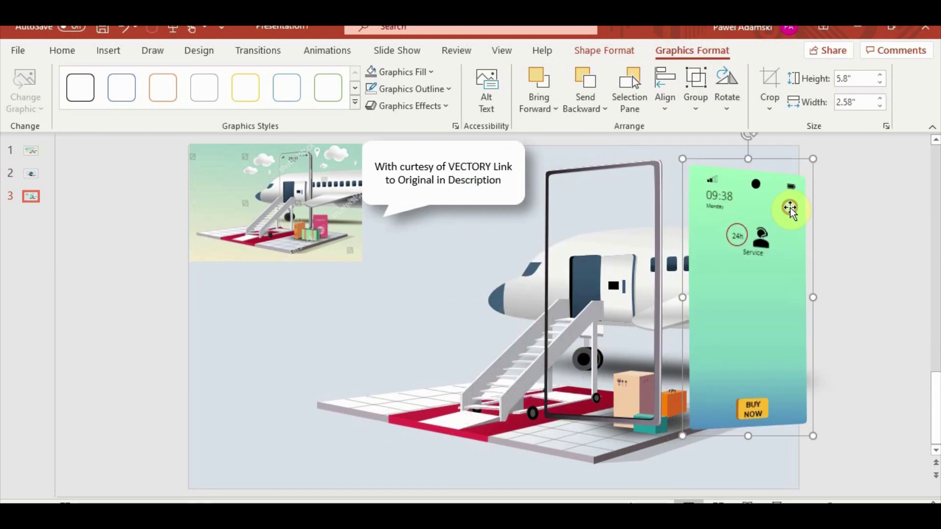
pyautogui.click(747, 407)
pyautogui.moveTo(747, 407); pyautogui.dragTo(738, 210)
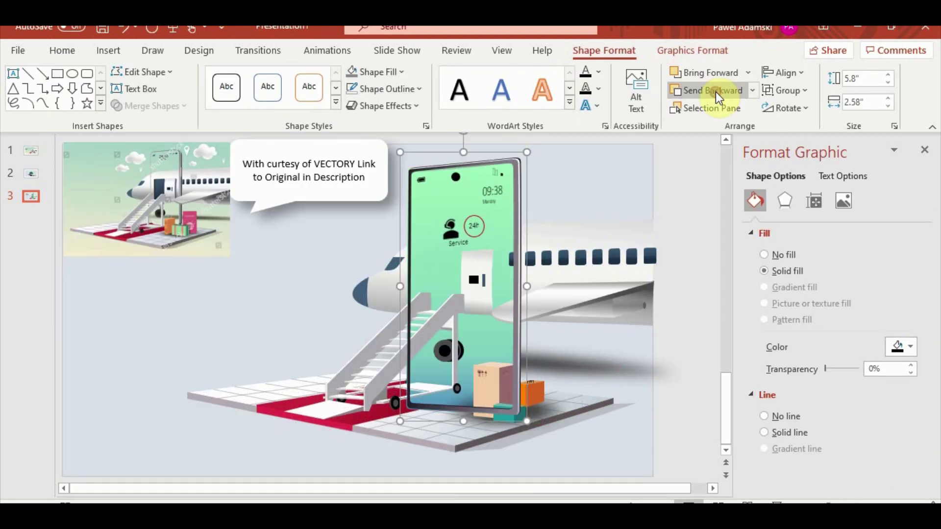
# - Send the phone graphic backward behind the airplane, then deselect it
pyautogui.click(715, 93)
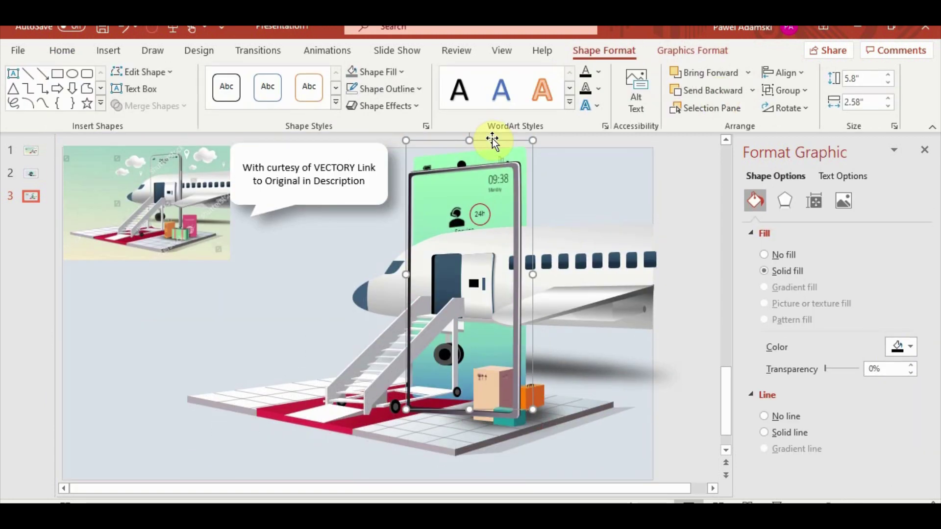
pyautogui.click(665, 333)
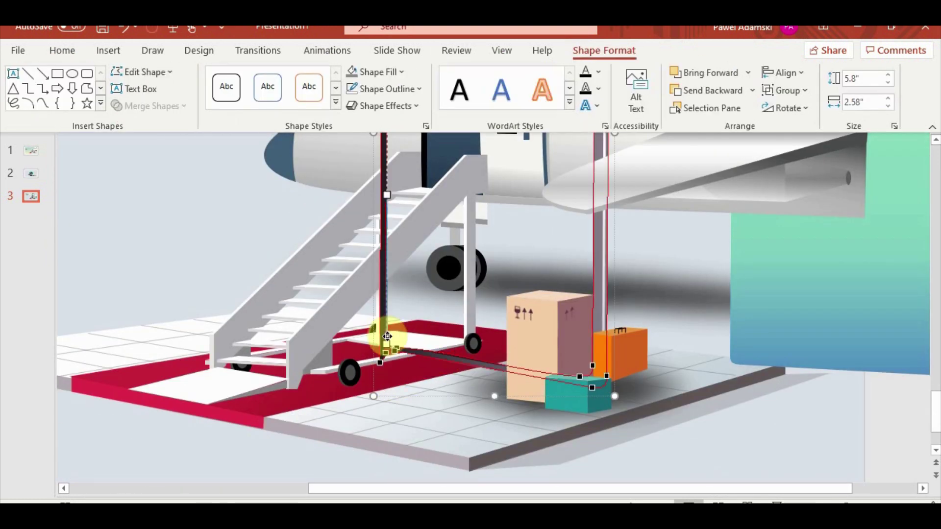
pyautogui.scroll(5, 400, 349)
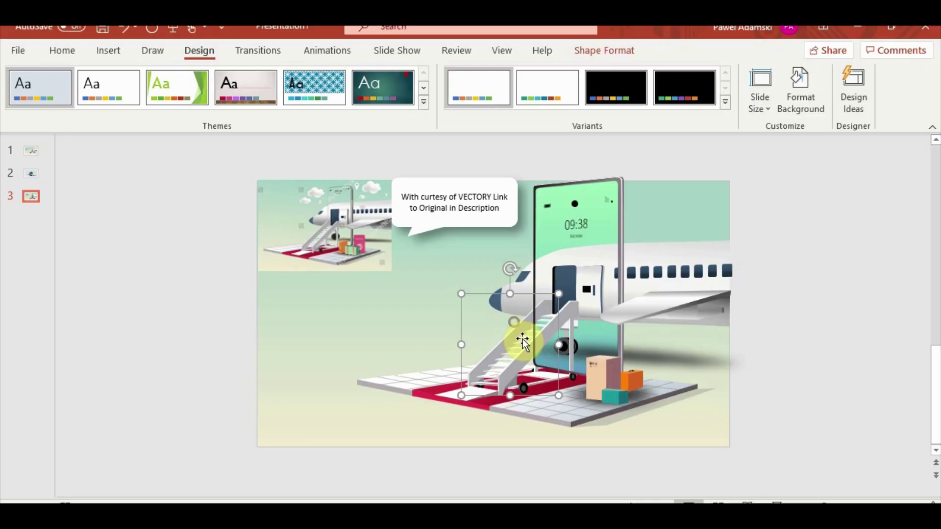
# - Select the vertical rail inside the staircase group and bring it two levels forward, in front of the steps
pyautogui.doubleClick(520, 336)
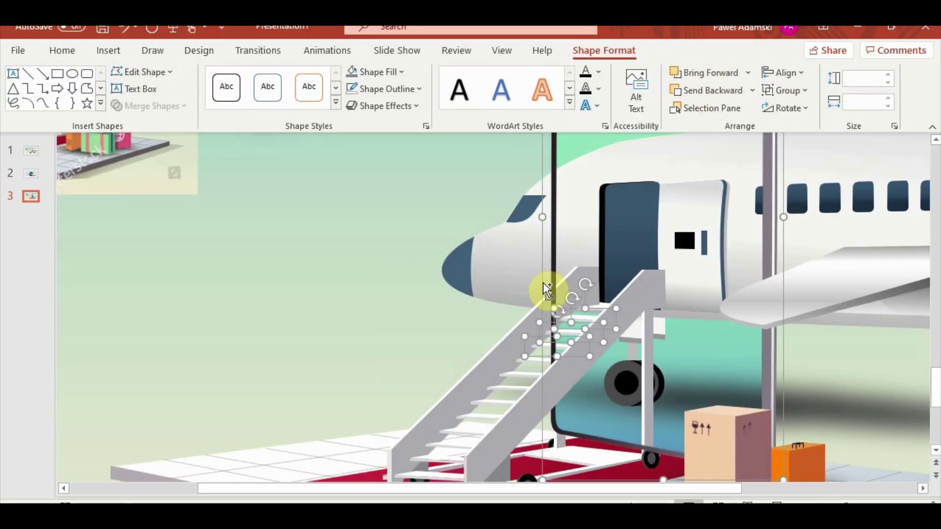
pyautogui.click(716, 72)
pyautogui.click(492, 422)
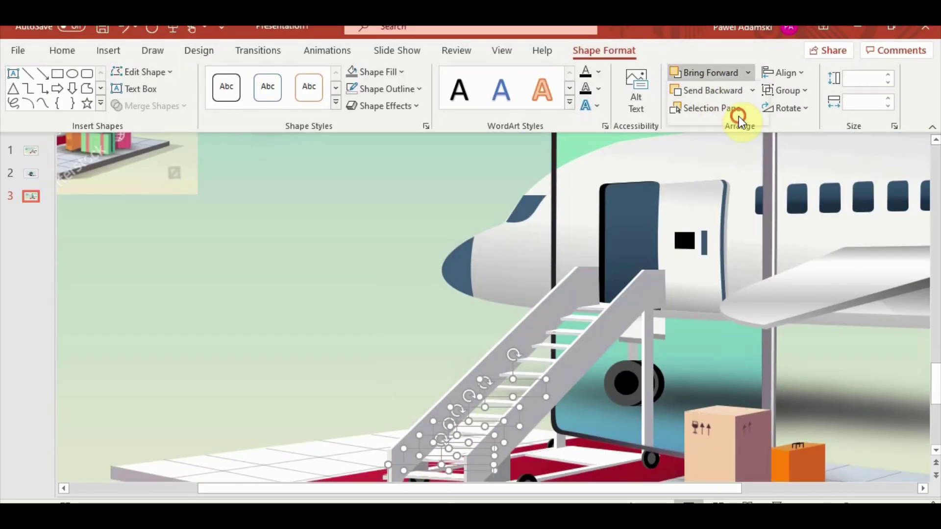
pyautogui.click(831, 397)
pyautogui.keyDown('ctrl'); pyautogui.scroll(3, 831, 397); pyautogui.keyUp('ctrl')
pyautogui.click(492, 428)
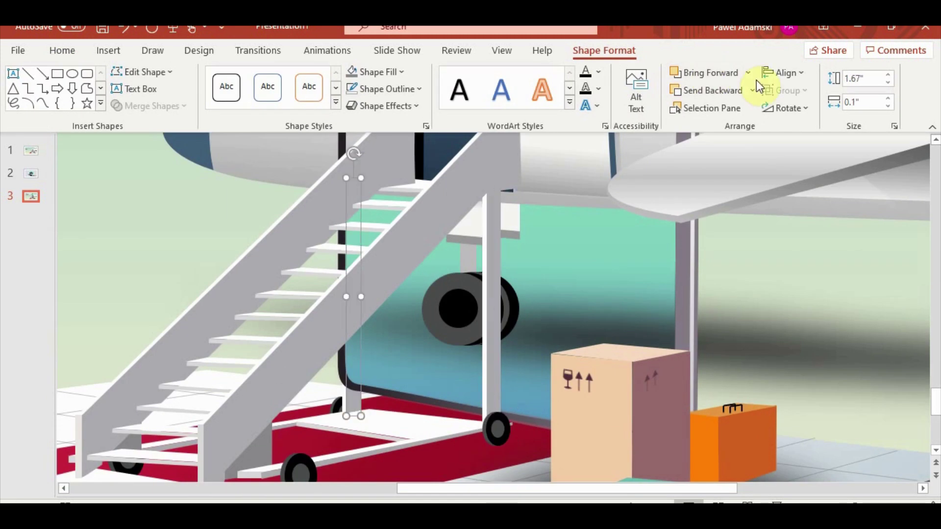
pyautogui.click(711, 74)
pyautogui.click(710, 74)
pyautogui.press('Tab')
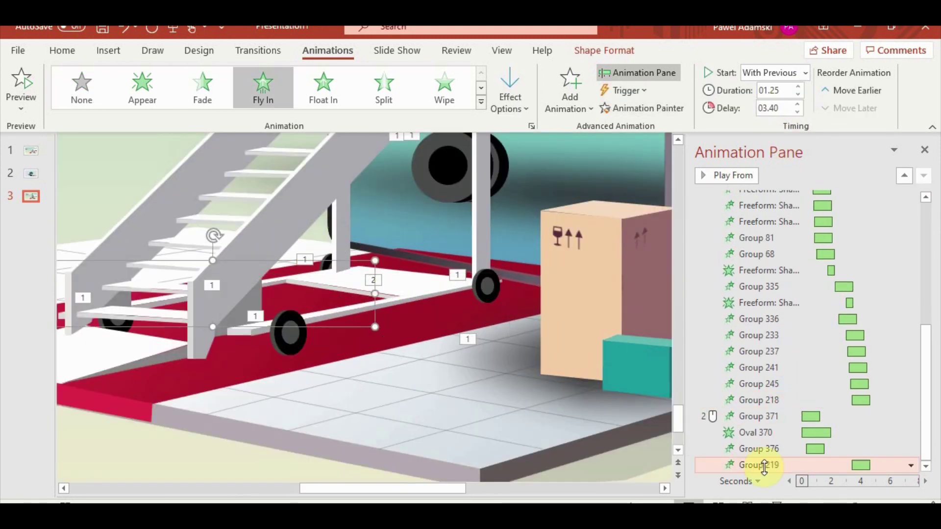
# - Use Animation Painter to copy Group 219's Fly In animation onto the first stair steps
pyautogui.click(637, 108)
pyautogui.click(263, 358)
pyautogui.click(636, 109)
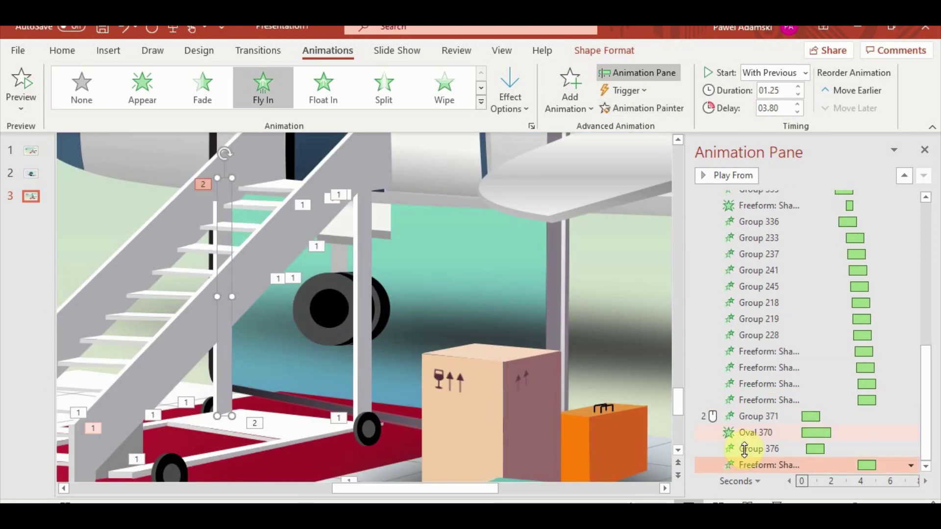
pyautogui.click(237, 404)
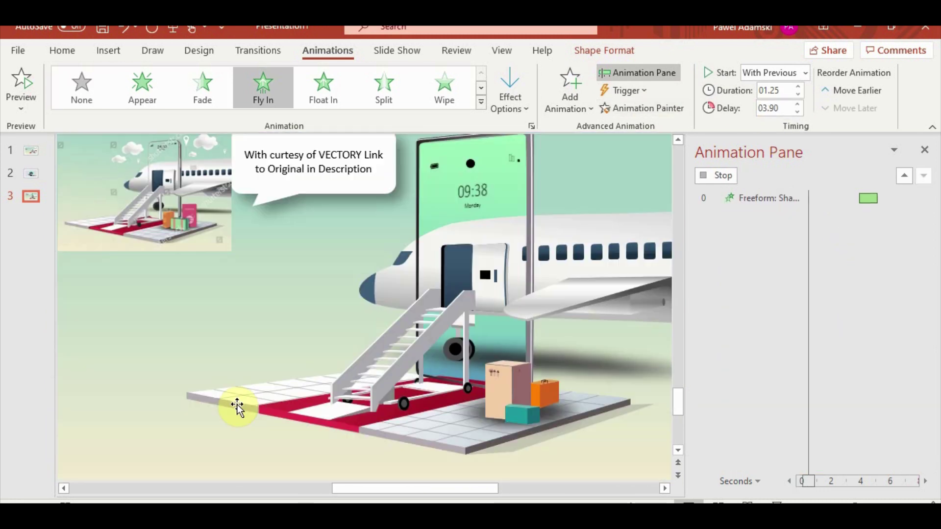
pyautogui.click(252, 451)
pyautogui.click(290, 396)
pyautogui.doubleClick(258, 331)
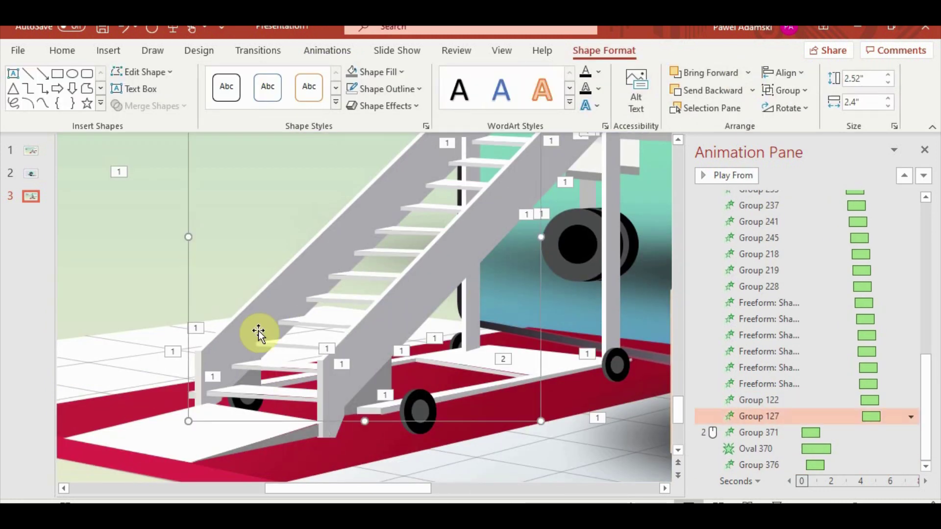
pyautogui.click(200, 388)
pyautogui.click(277, 349)
pyautogui.click(294, 322)
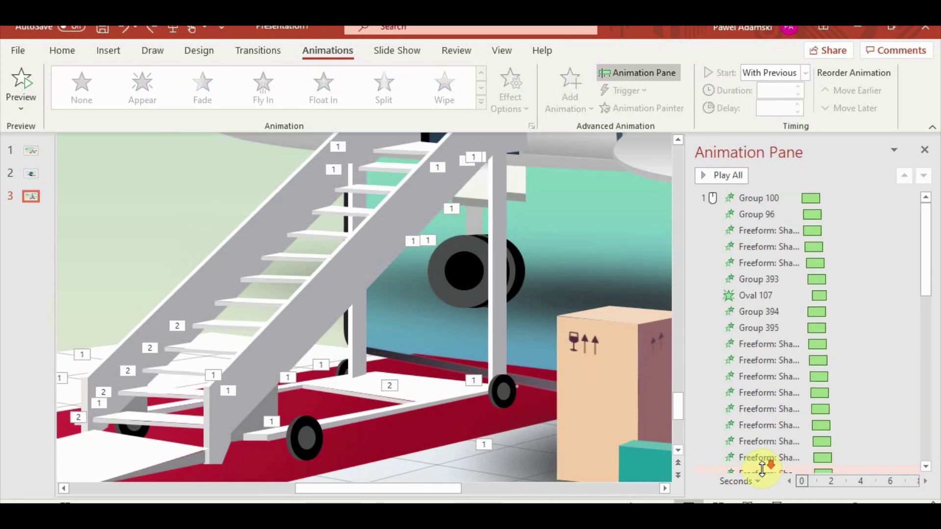
# - Copy Group 127's Fly In animation onto the remaining stair steps
pyautogui.click(757, 367)
pyautogui.click(759, 319)
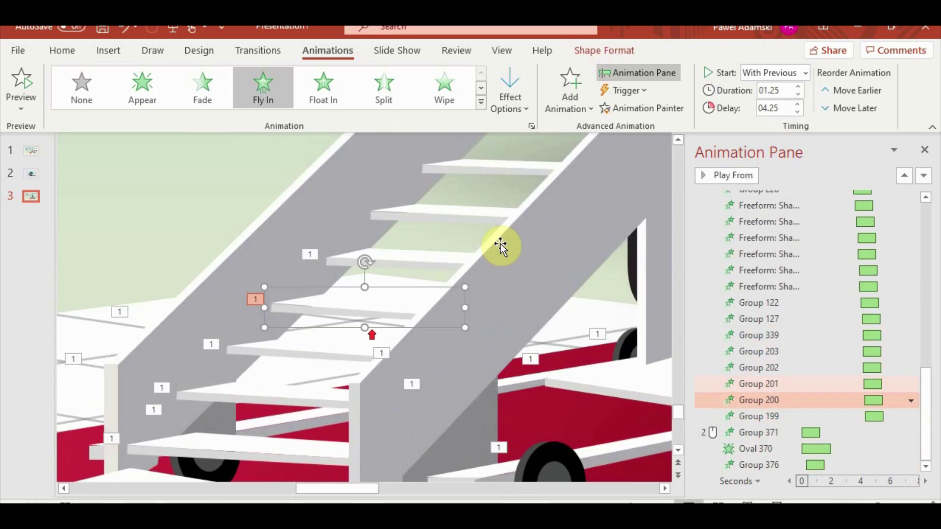
pyautogui.click(419, 256)
pyautogui.click(454, 214)
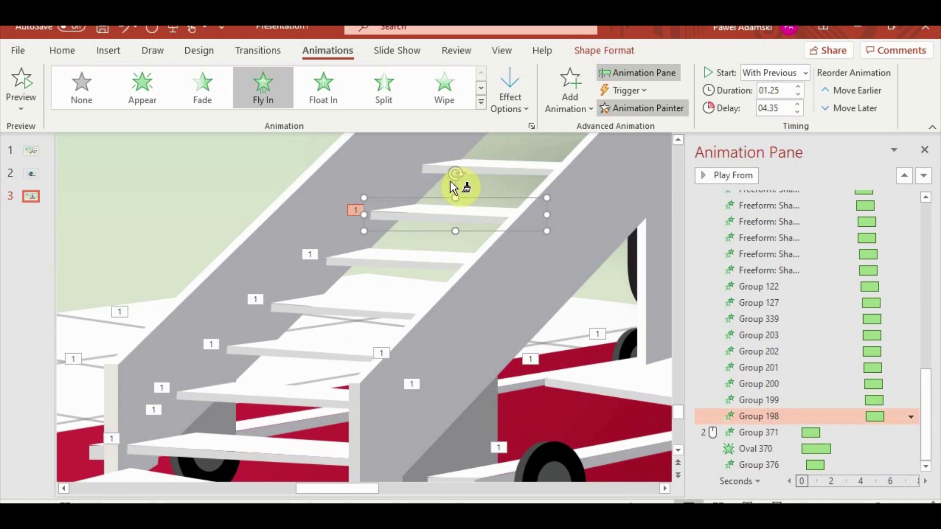
pyautogui.click(542, 353)
pyautogui.click(449, 441)
pyautogui.click(772, 104)
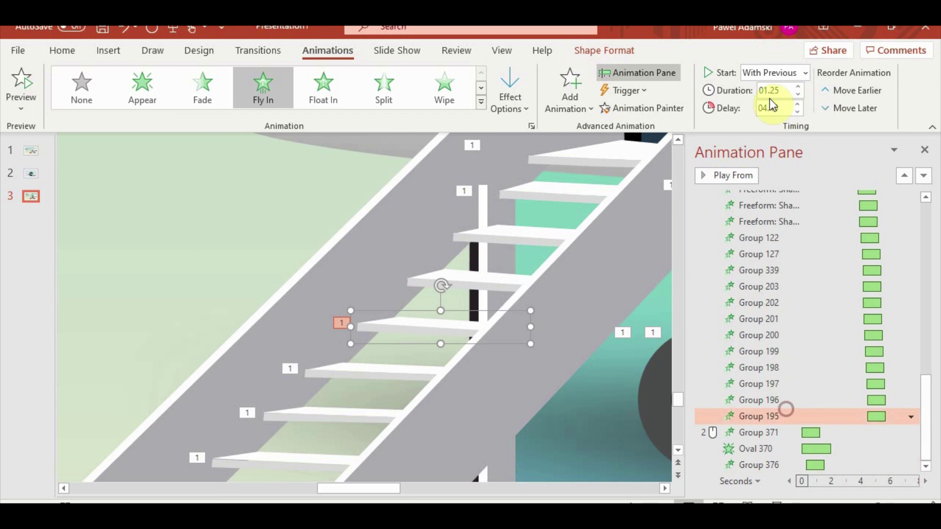
pyautogui.click(466, 274)
pyautogui.click(520, 230)
pyautogui.click(642, 108)
pyautogui.click(195, 361)
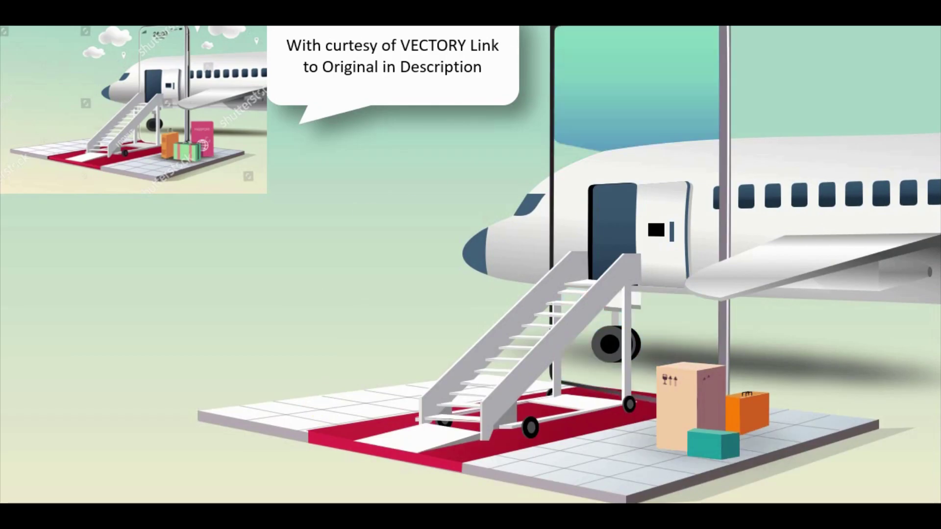
# - Apply the Fly In animation to the luggage group, the orange suitcase and the teal box
pyautogui.click(620, 51)
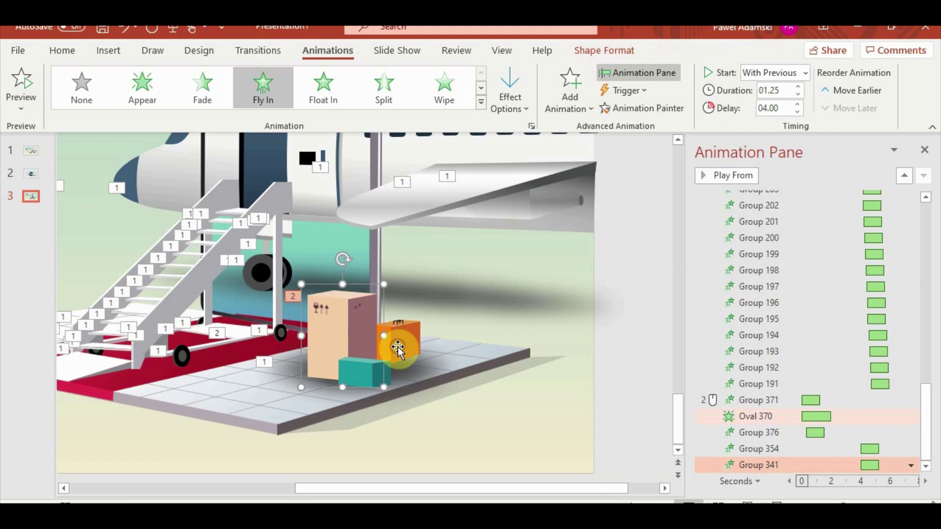
pyautogui.click(398, 347)
pyautogui.click(640, 110)
pyautogui.click(328, 384)
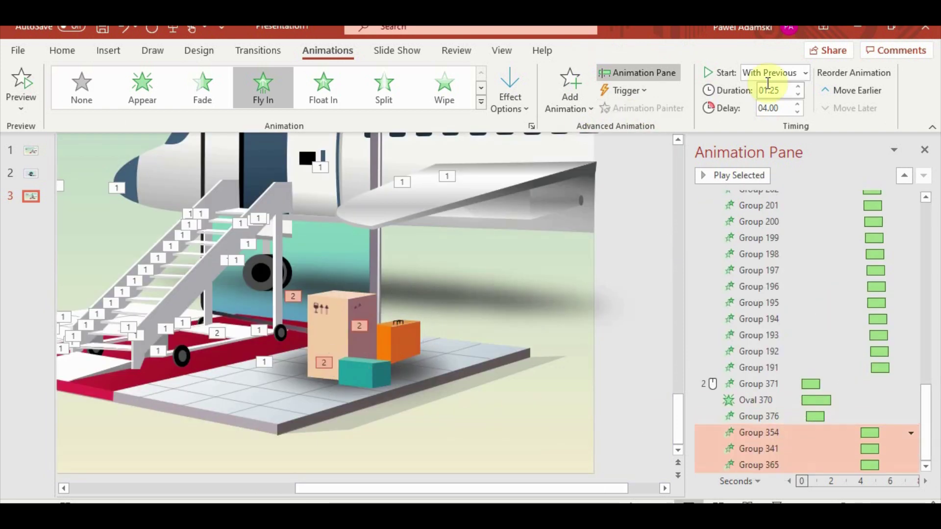
# - Stagger the luggage delays at 1.75, 2.00 and 2.25 seconds
pyautogui.click(797, 113)
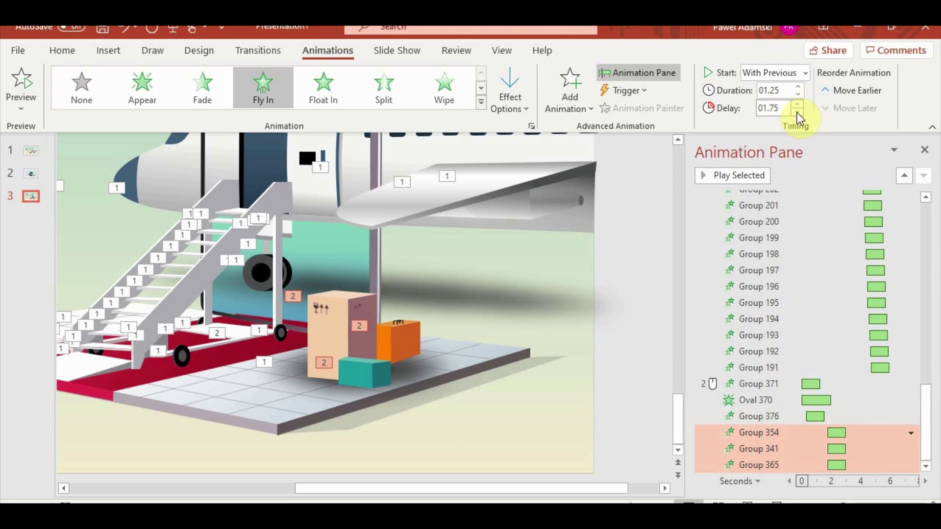
pyautogui.click(775, 432)
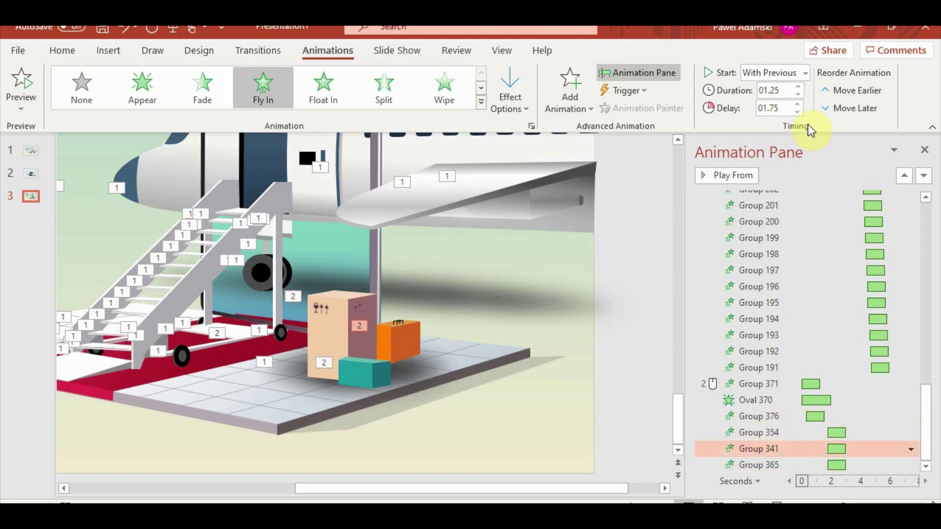
pyautogui.click(797, 104)
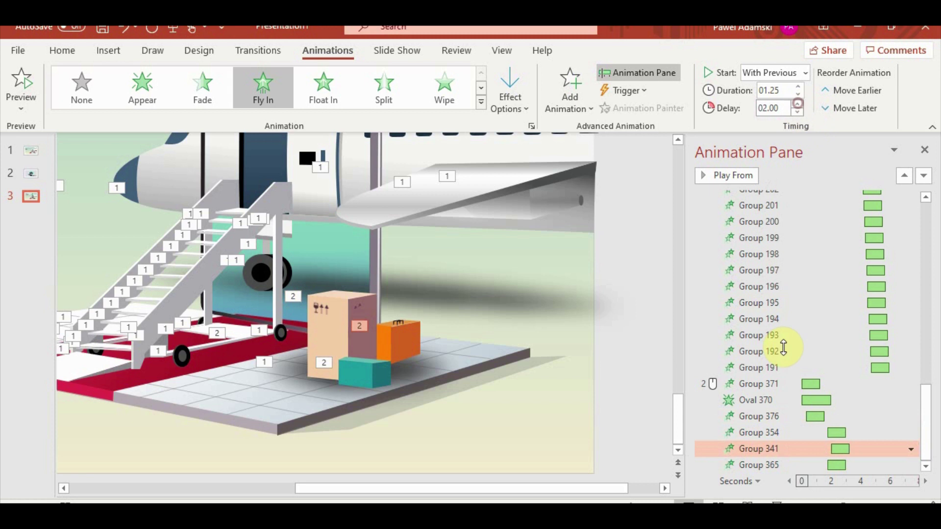
pyautogui.click(797, 104)
pyautogui.click(796, 104)
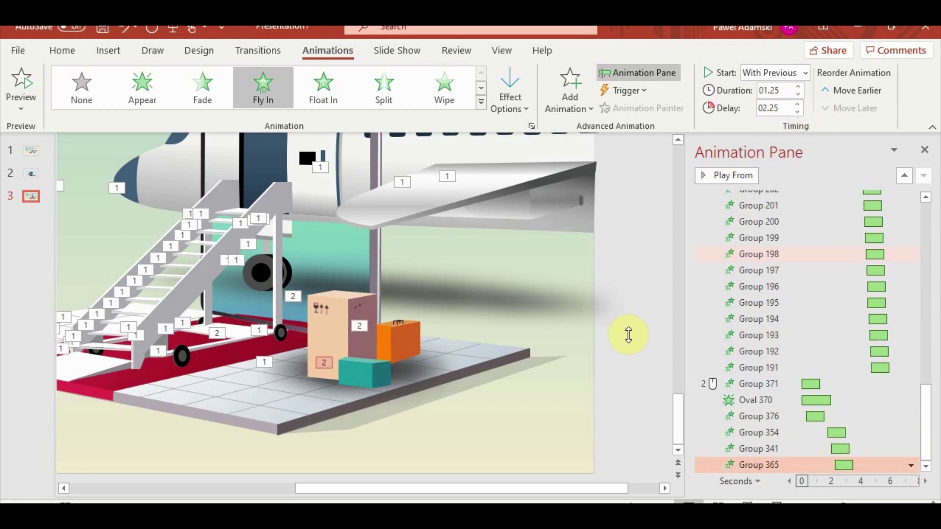
pyautogui.click(410, 370)
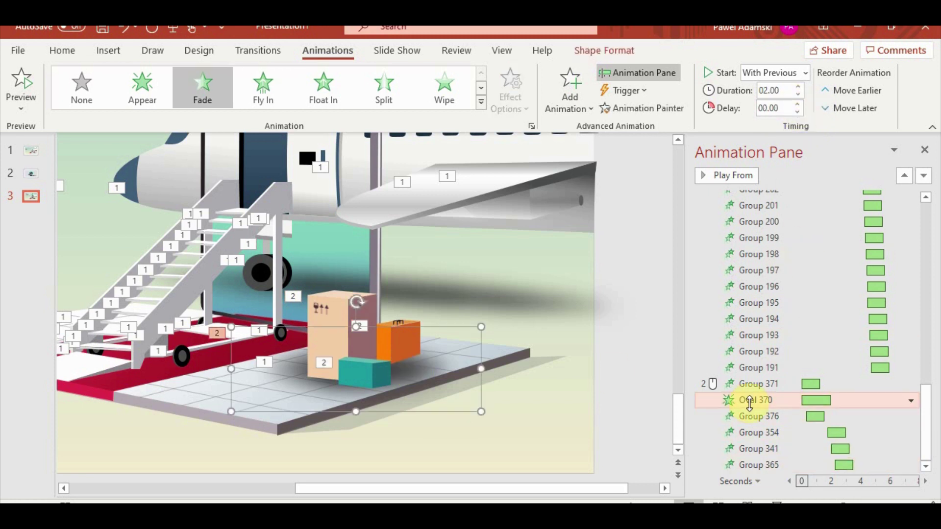
# - Move Oval 370 to the end of the animation order, then make the luggage groups fly in From Right
pyautogui.moveTo(755, 465); pyautogui.dragTo(768, 474)
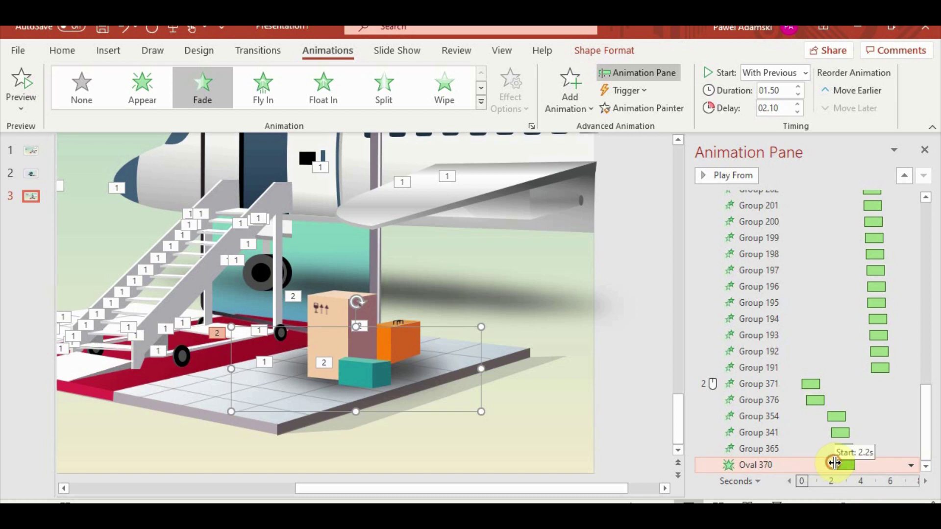
pyautogui.click(779, 500)
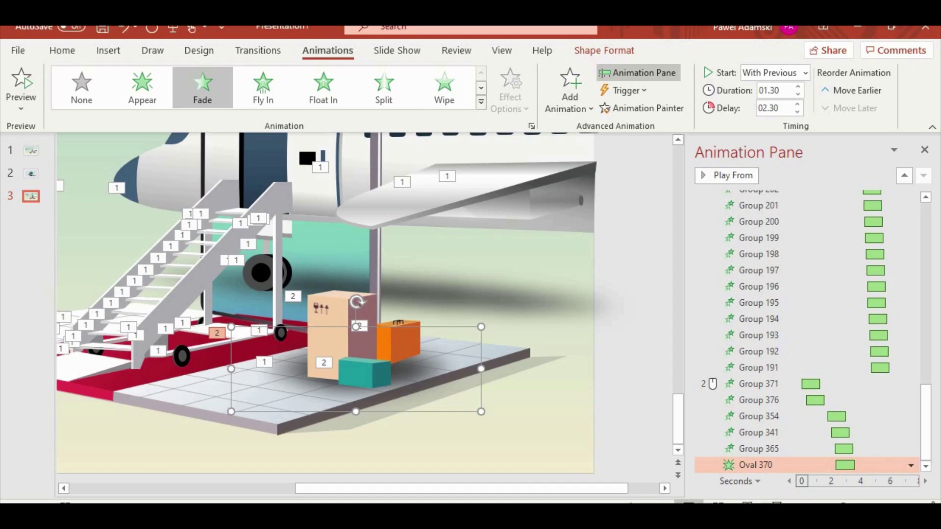
pyautogui.click(336, 306)
pyautogui.click(377, 372)
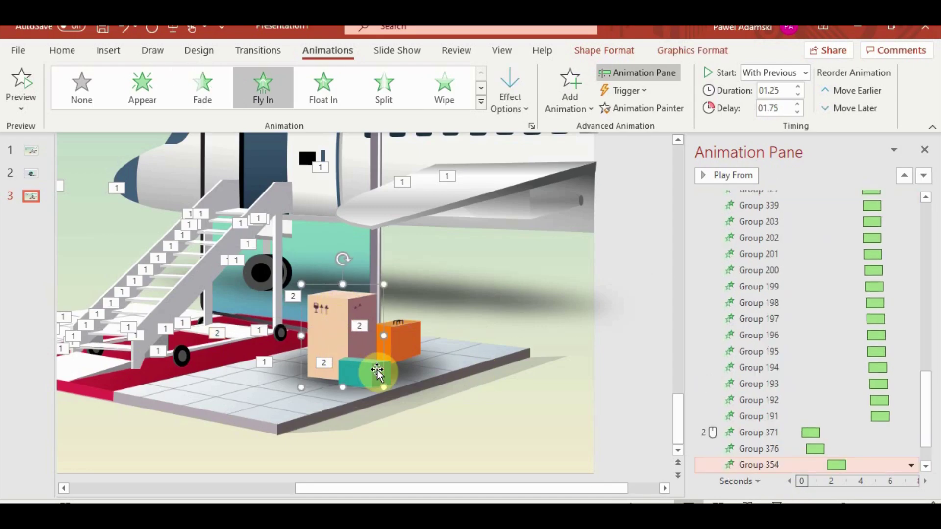
pyautogui.keyDown('shift'); pyautogui.click(405, 335); pyautogui.keyUp('shift')
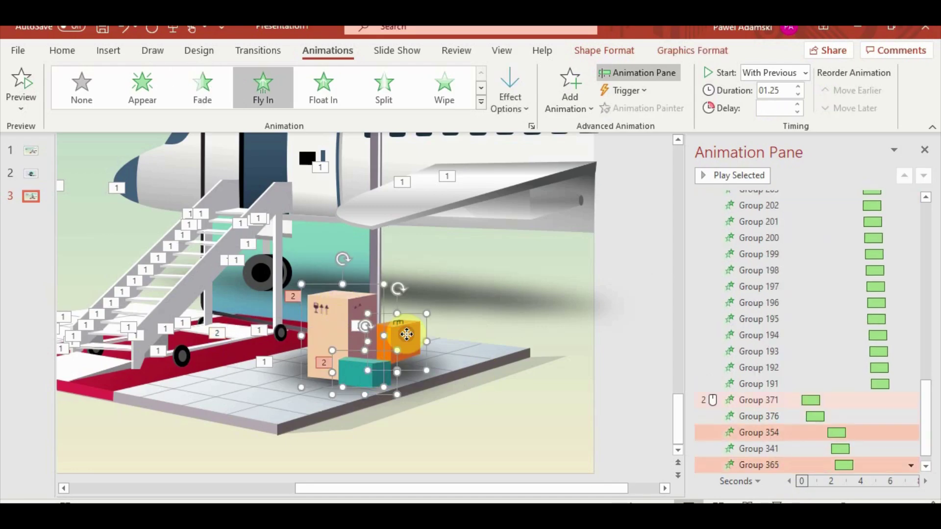
pyautogui.click(522, 107)
pyautogui.click(549, 369)
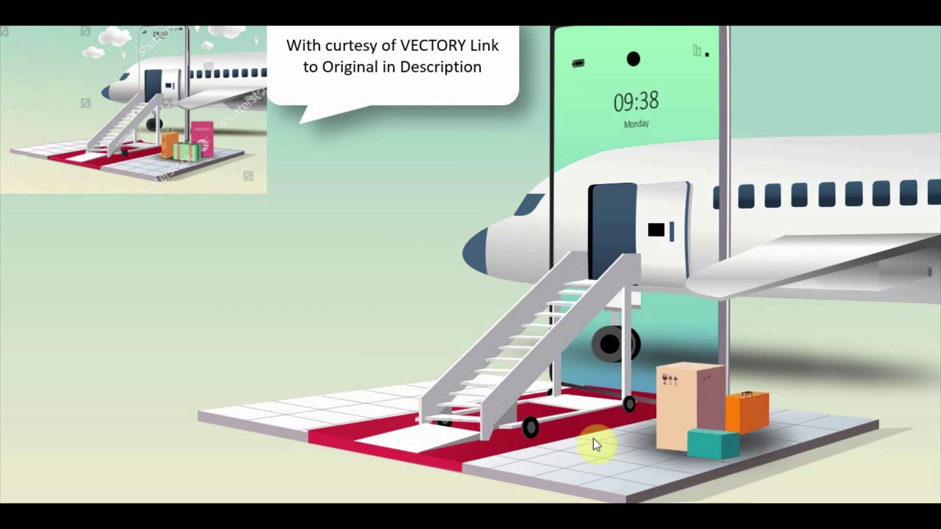
# - Exit the slideshow, close the Animation Pane, deselect the luggage, and replay slide three full-screen
pyautogui.press('Escape')
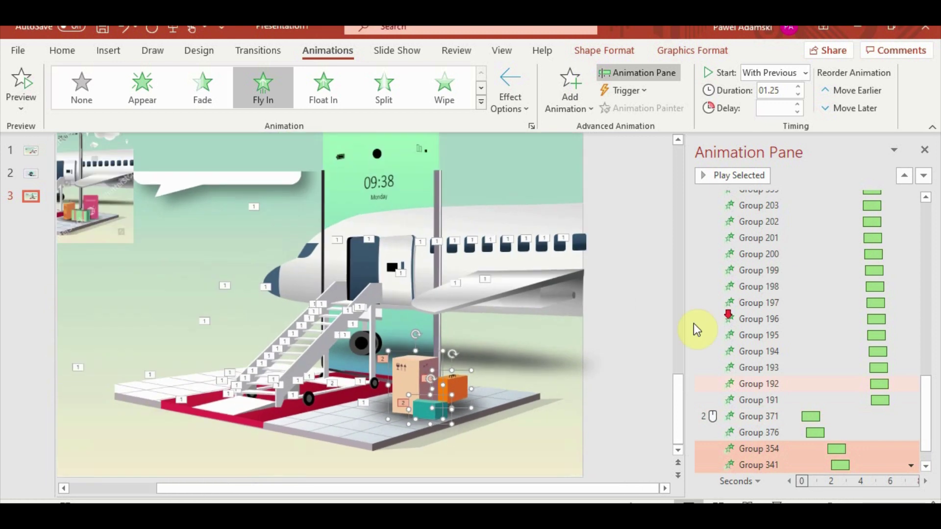
pyautogui.click(926, 149)
pyautogui.click(778, 333)
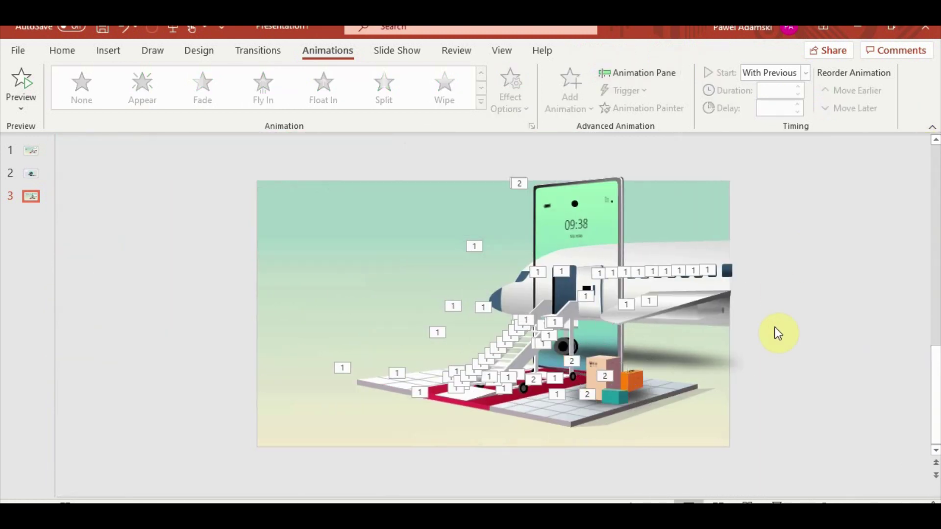
pyautogui.click(778, 503)
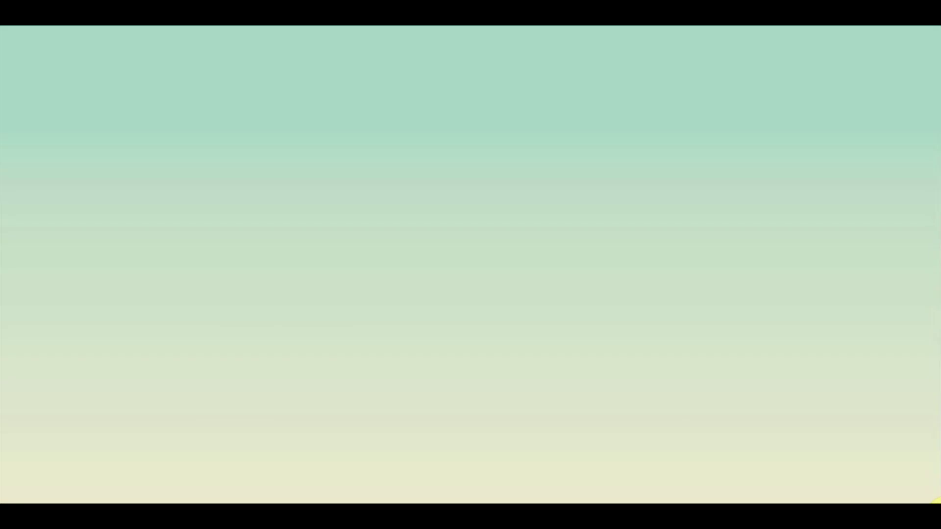